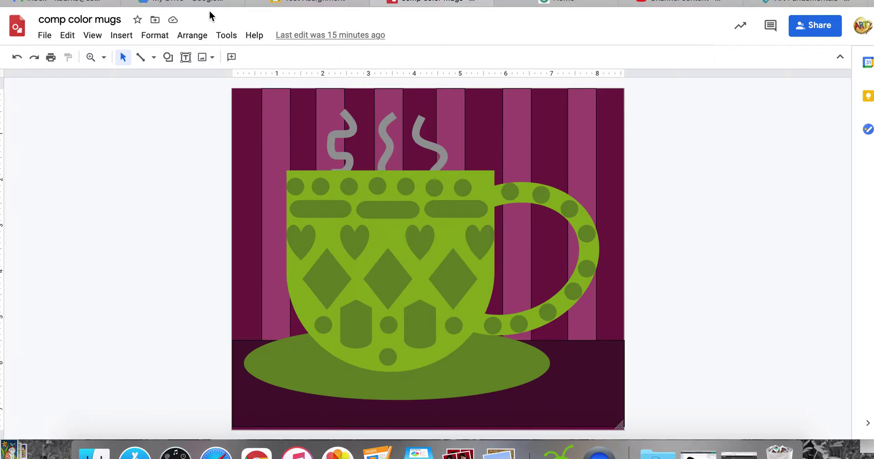
- Switch to the Test Assignment page in Google Classroom and create a new Google Drawings file for it
{"action": "left_click", "coordinate": [314, 5]}
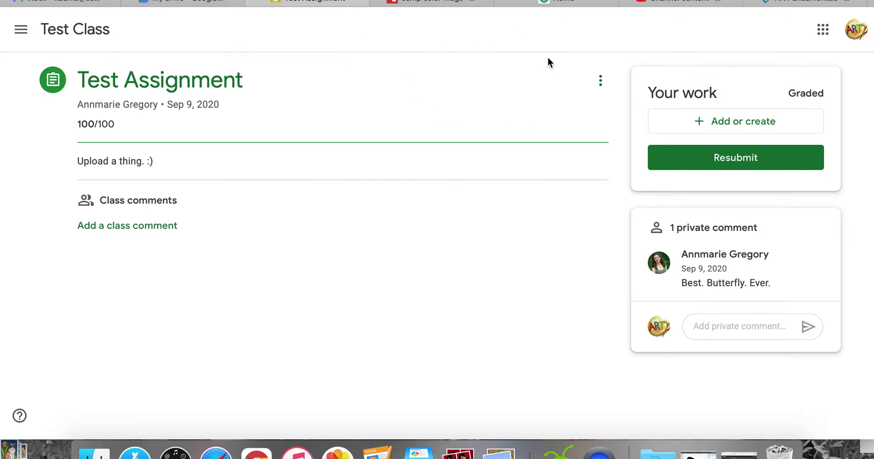
{"action": "left_click", "coordinate": [731, 130]}
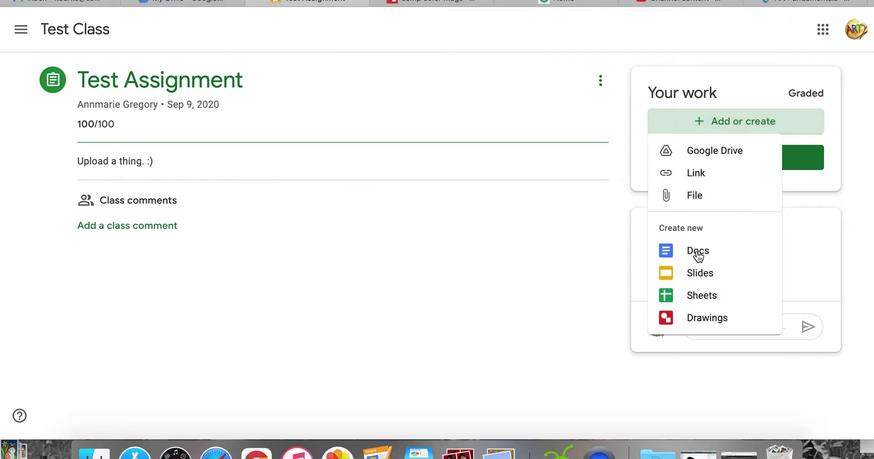
{"action": "left_click", "coordinate": [705, 322]}
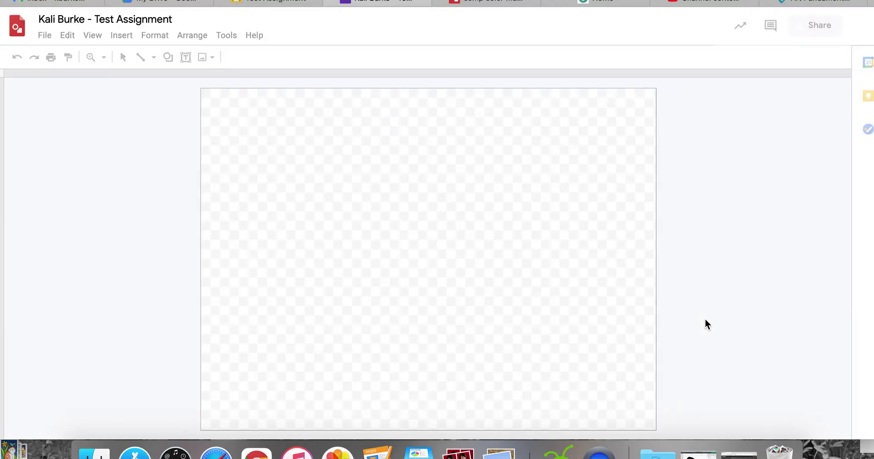
- Set the canvas background of the new drawing to solid yellow
{"action": "right_click", "coordinate": [445, 215]}
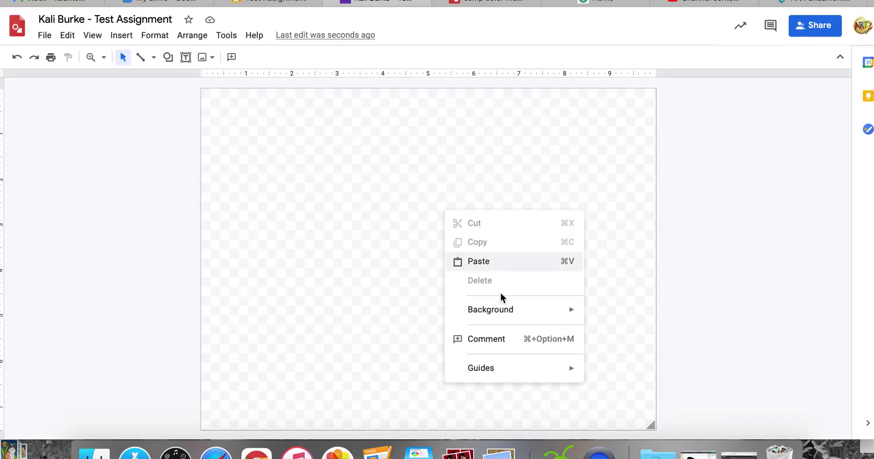
{"action": "mouse_move", "coordinate": [504, 313]}
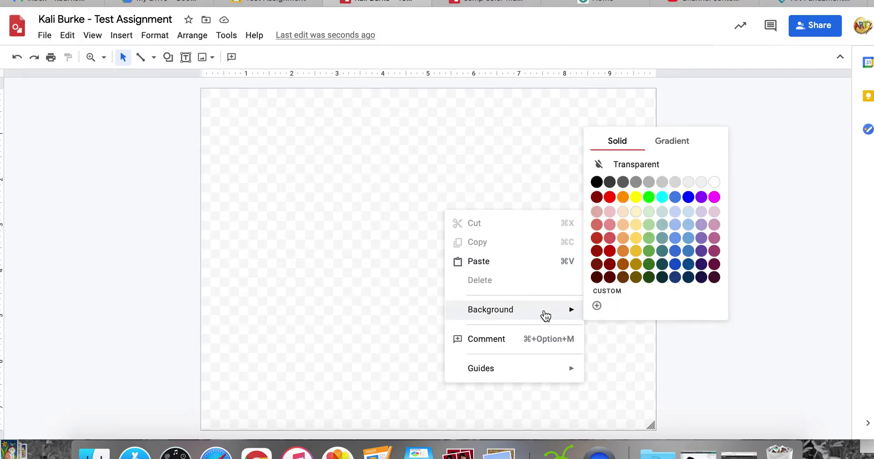
{"action": "mouse_move", "coordinate": [572, 315]}
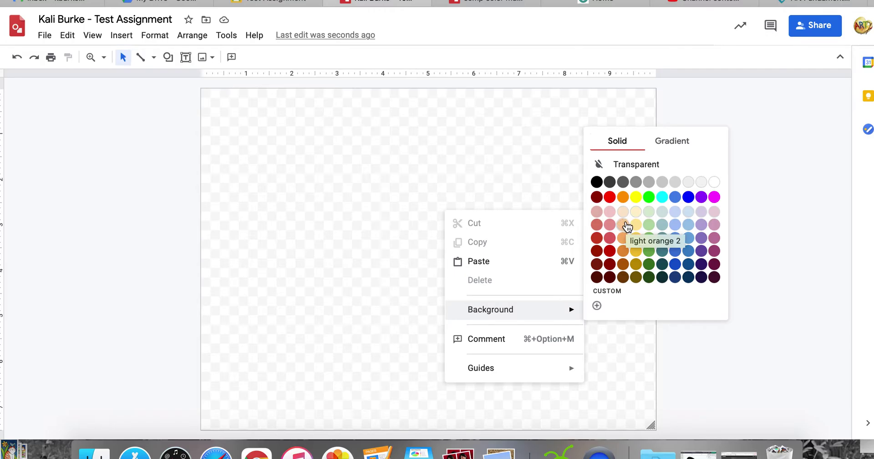
{"action": "left_click", "coordinate": [636, 197]}
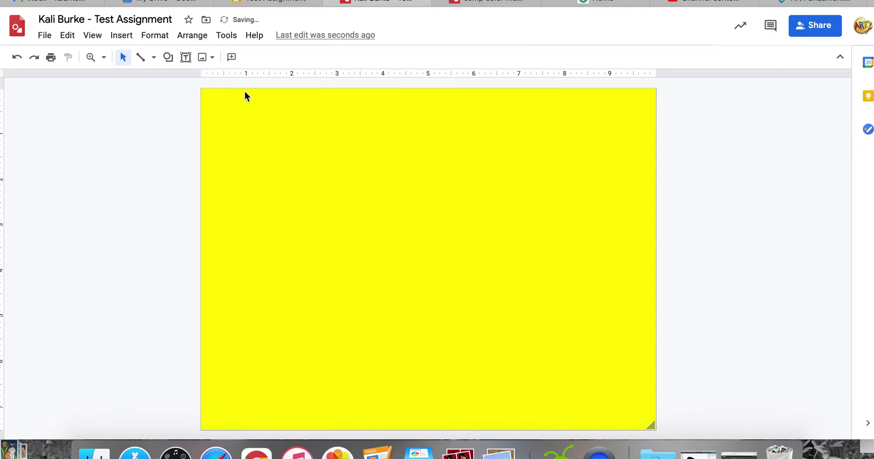
- Draw a horizontal rectangle about 1 in tall across the full canvas width, a little below its upper edge
{"action": "left_click", "coordinate": [172, 65]}
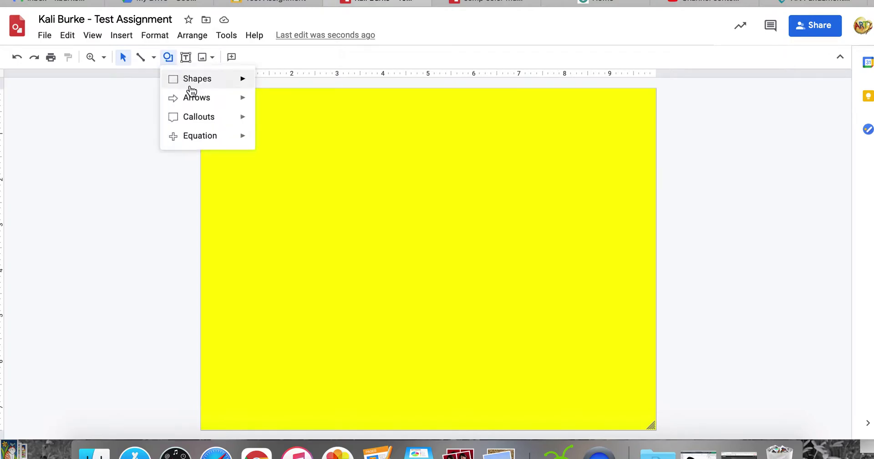
{"action": "mouse_move", "coordinate": [190, 89]}
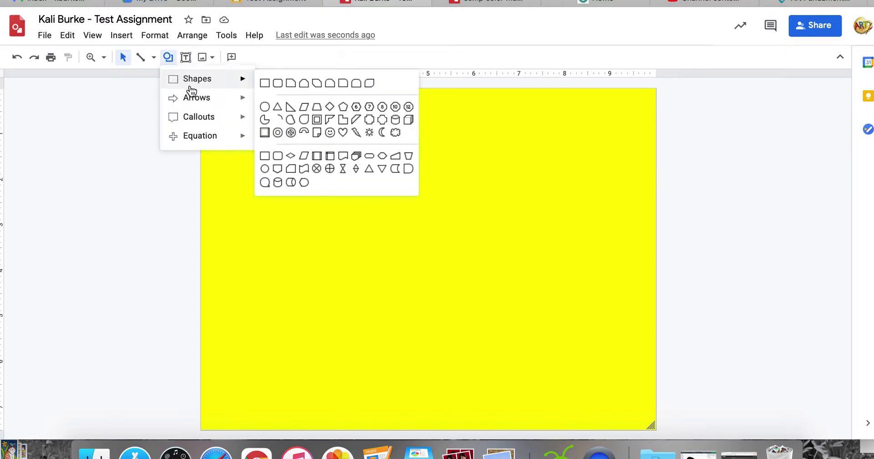
{"action": "left_click", "coordinate": [264, 82]}
{"action": "left_click_drag", "start_coordinate": [200, 114], "coordinate": [655, 162]}
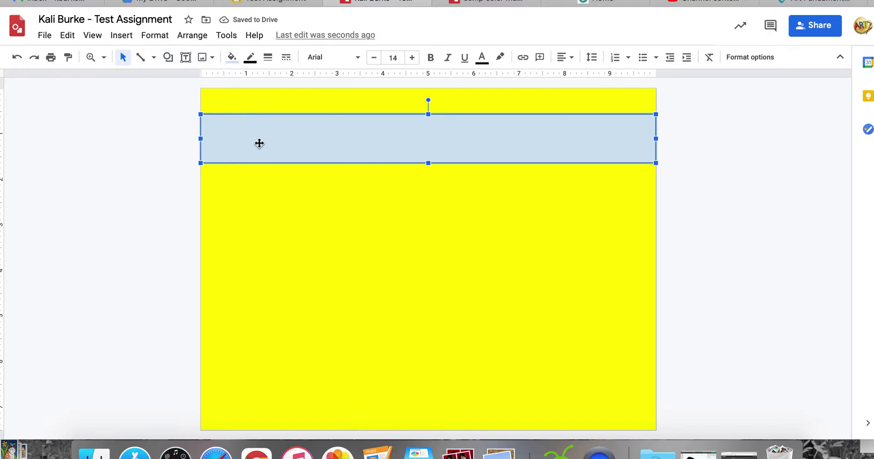
- Fill the stripe with a custom pale tint mixed from the standard yellow
{"action": "left_click", "coordinate": [231, 59]}
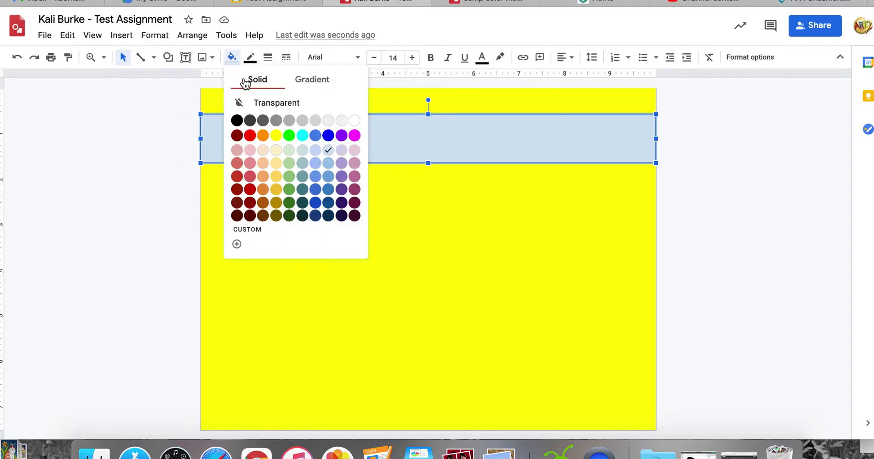
{"action": "left_click", "coordinate": [279, 165]}
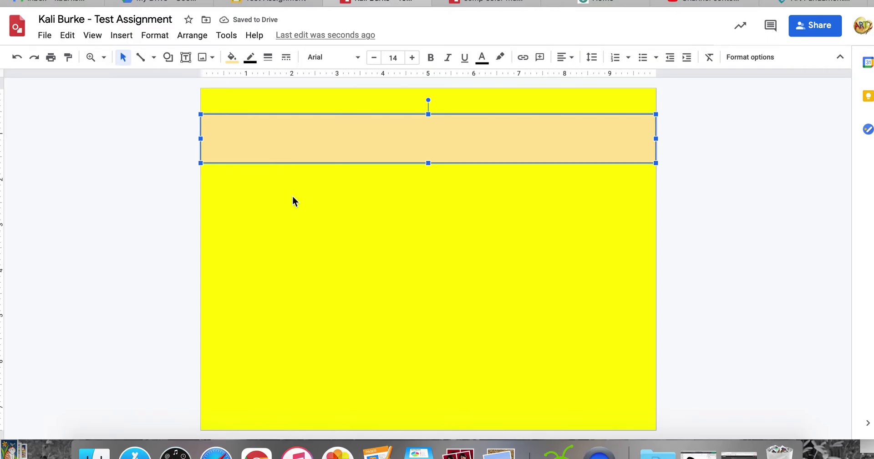
{"action": "left_click", "coordinate": [229, 62]}
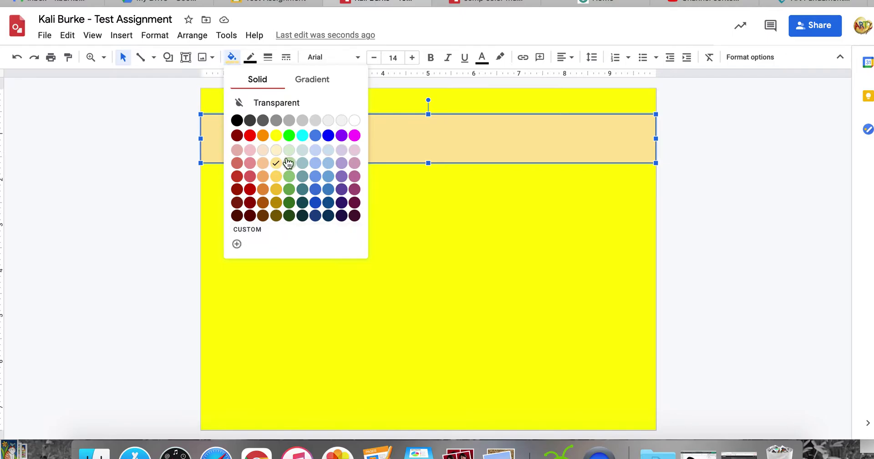
{"action": "left_click", "coordinate": [276, 135]}
{"action": "left_click", "coordinate": [235, 60]}
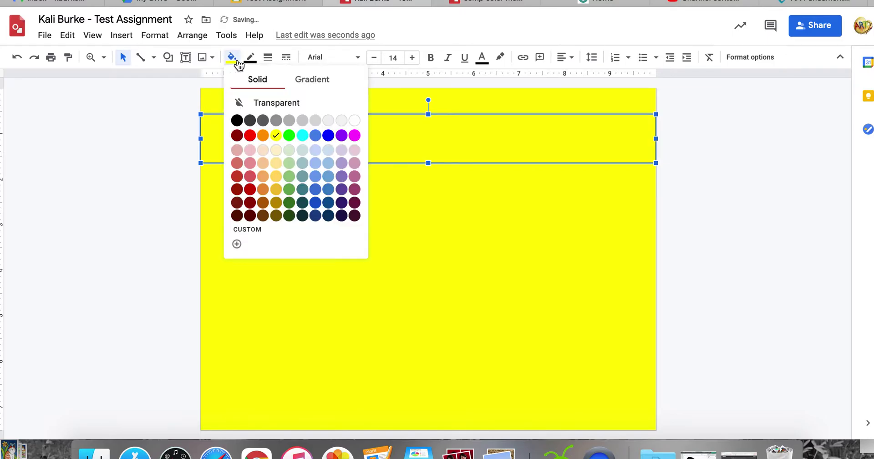
{"action": "left_click", "coordinate": [247, 236]}
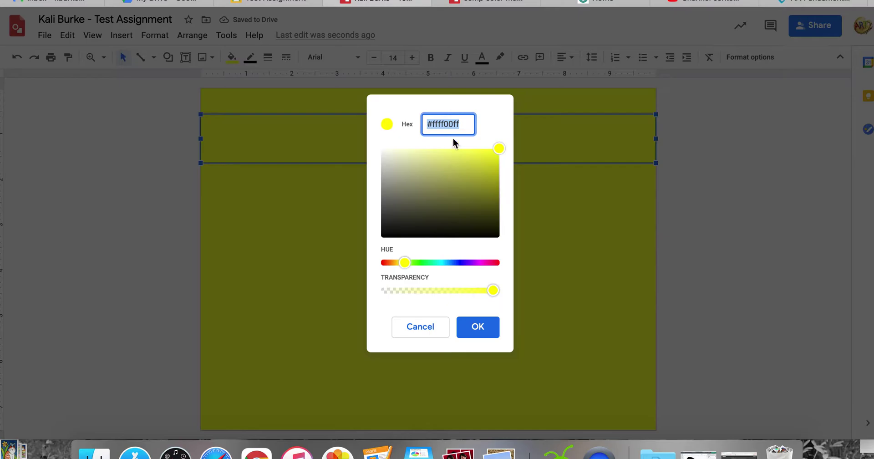
{"action": "left_click_drag", "start_coordinate": [499, 150], "coordinate": [418, 150]}
{"action": "left_click", "coordinate": [482, 326]}
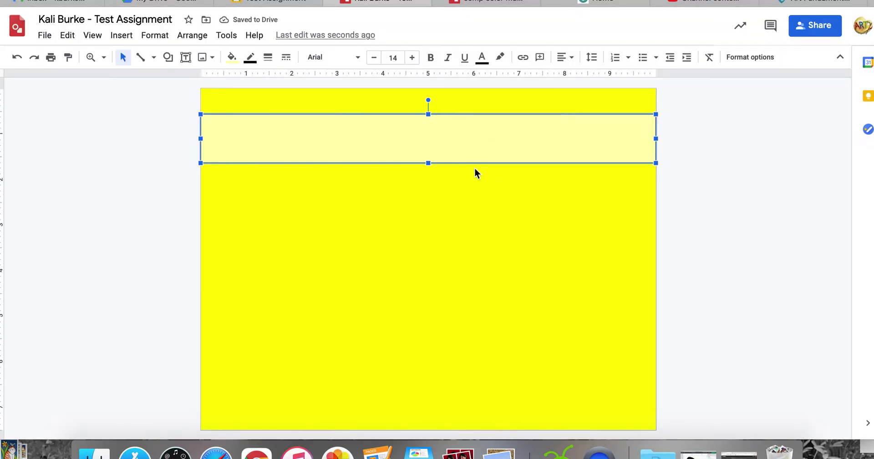
- Duplicate the pale stripe into three more down the canvas, stretching the lowest one to reach the canvas's bottom edge
{"action": "key", "text": "super+d"}
{"action": "left_click_drag", "start_coordinate": [462, 141], "coordinate": [460, 268]}
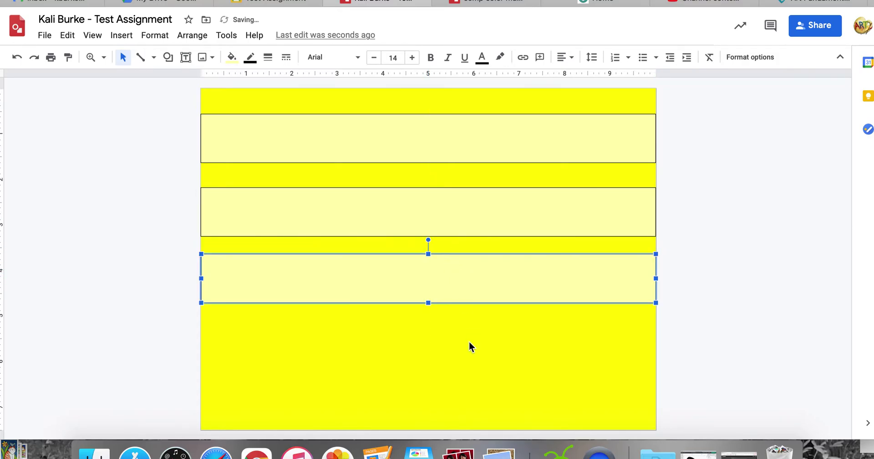
{"action": "key", "text": "ctrl+d"}
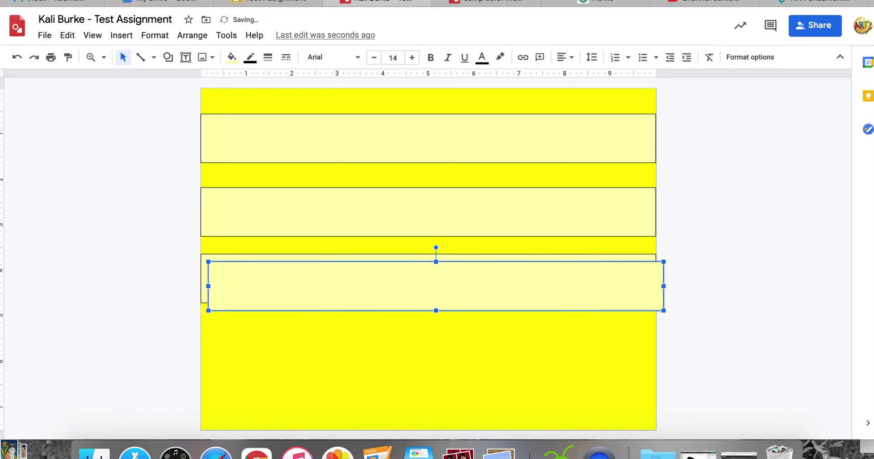
{"action": "left_click_drag", "start_coordinate": [468, 304], "coordinate": [428, 429]}
- Fill the tall rectangle at the canvas bottom with a custom darker shade mixed from the standard yellow
{"action": "left_click", "coordinate": [226, 58]}
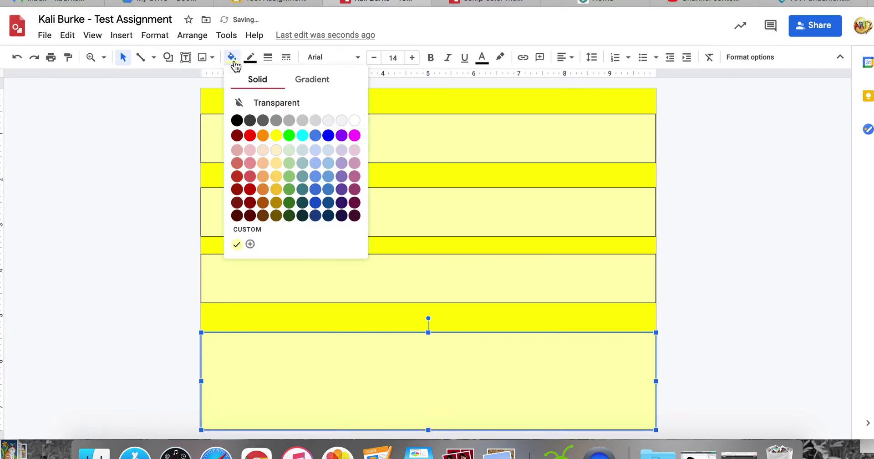
{"action": "left_click", "coordinate": [276, 139]}
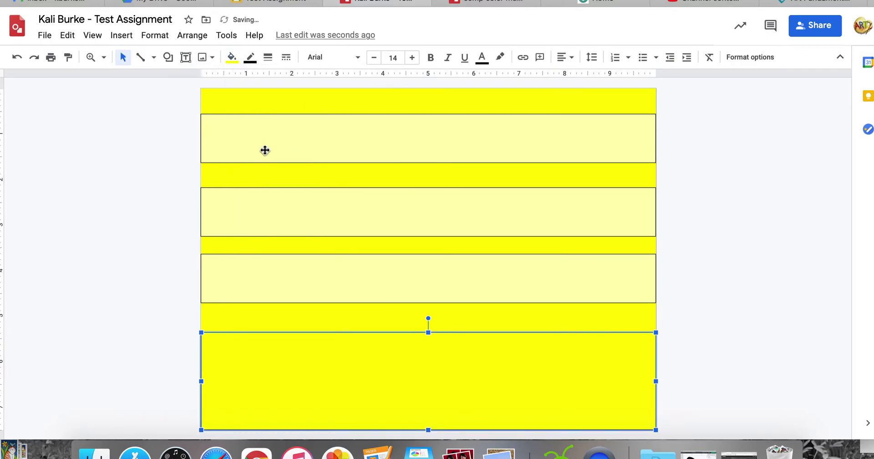
{"action": "left_click", "coordinate": [232, 63]}
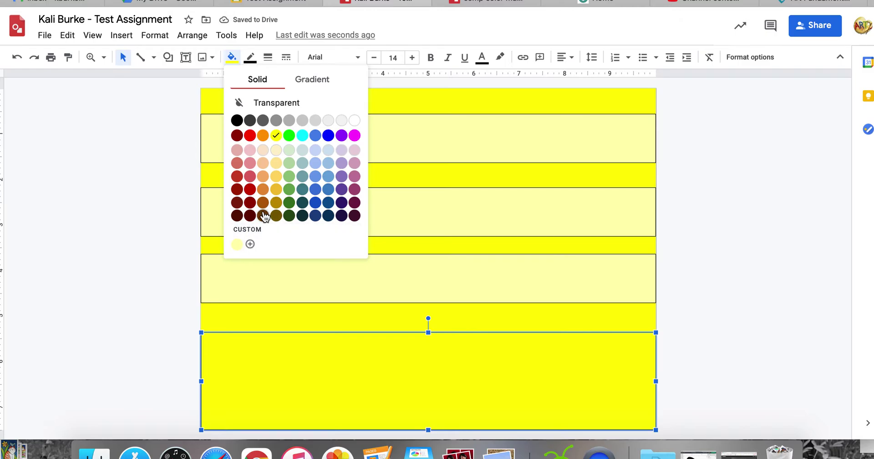
{"action": "left_click", "coordinate": [251, 244]}
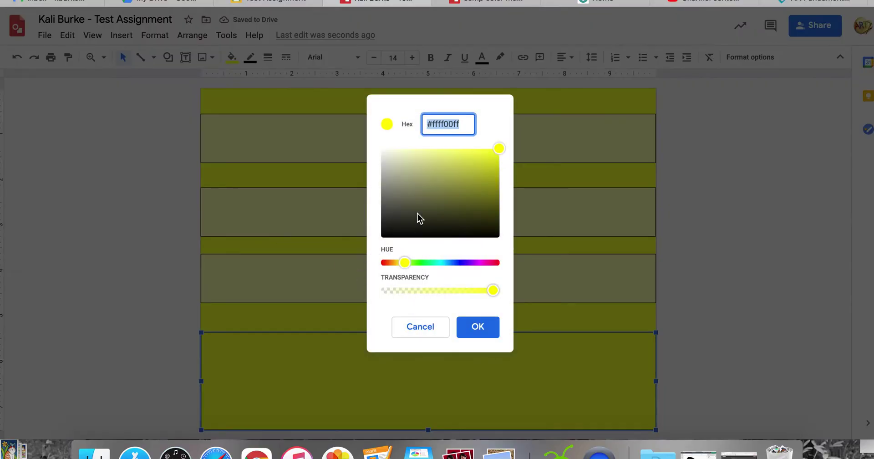
{"action": "mouse_move", "coordinate": [500, 155]}
{"action": "left_mouse_down"}
{"action": "mouse_move", "coordinate": [507, 181]}
{"action": "mouse_move", "coordinate": [507, 166]}
{"action": "left_mouse_up"}
{"action": "left_click", "coordinate": [477, 325]}
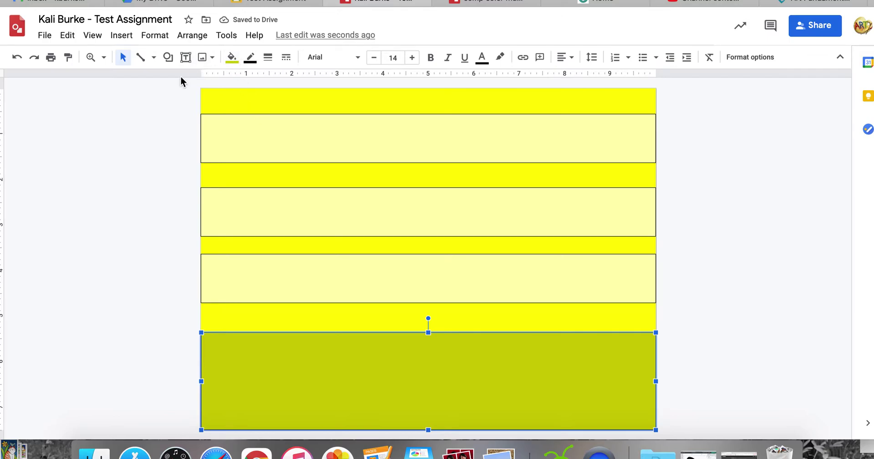
{"action": "left_click", "coordinate": [151, 135]}
- Draw a D-shaped Delay shape mid-canvas and rotate it 90° clockwise so its flat side faces up as a mug body
{"action": "left_click", "coordinate": [167, 58]}
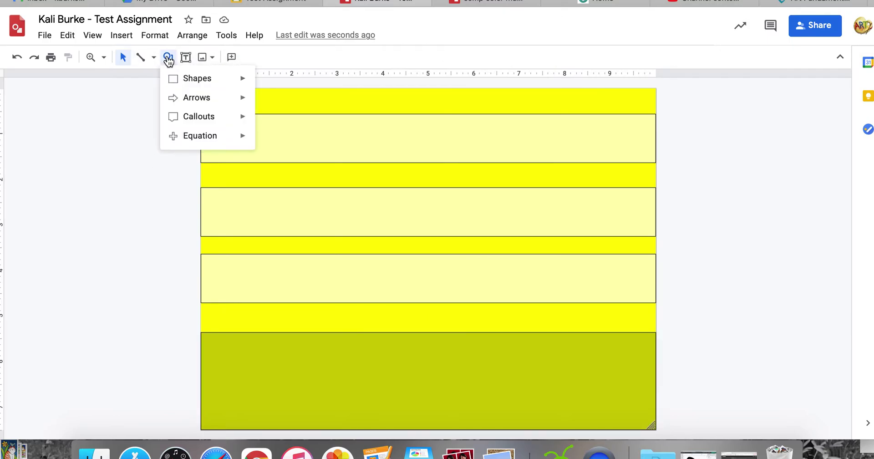
{"action": "mouse_move", "coordinate": [183, 81]}
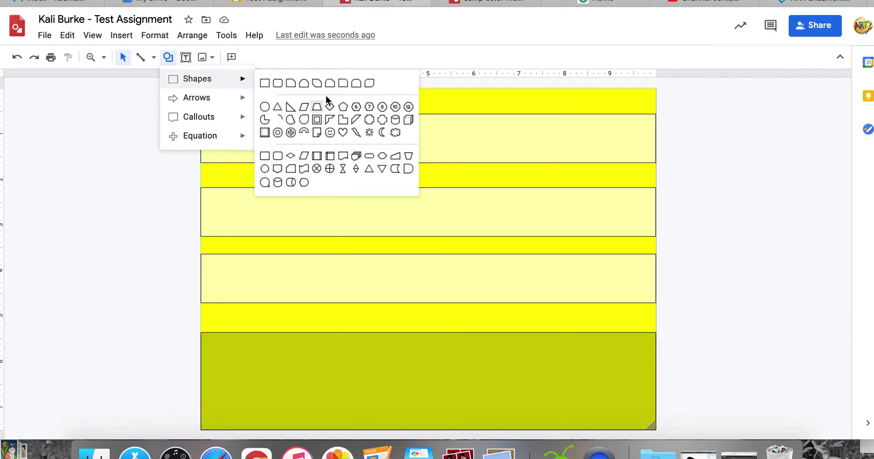
{"action": "left_click", "coordinate": [409, 174]}
{"action": "left_click_drag", "start_coordinate": [334, 187], "coordinate": [477, 365]}
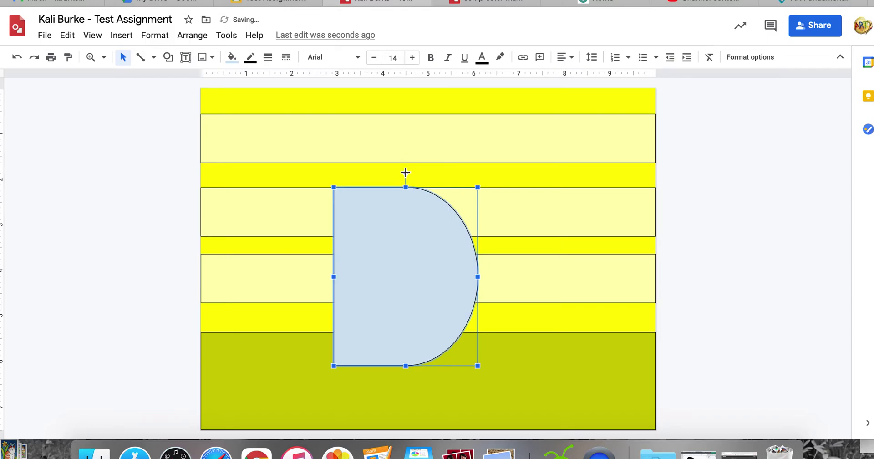
{"action": "left_click_drag", "start_coordinate": [406, 173], "coordinate": [531, 276]}
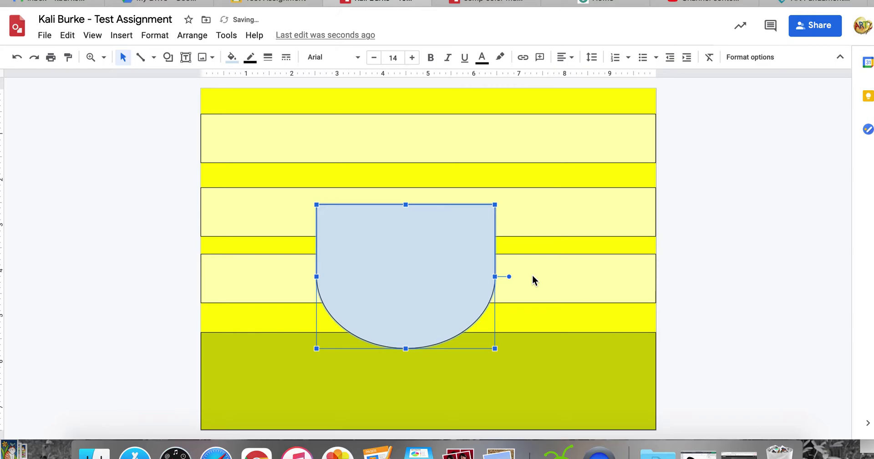
- Stretch the mug body upward to about 4.3 in tall and position it so its rounded base overlaps the dark table
{"action": "left_click_drag", "start_coordinate": [431, 259], "coordinate": [442, 278]}
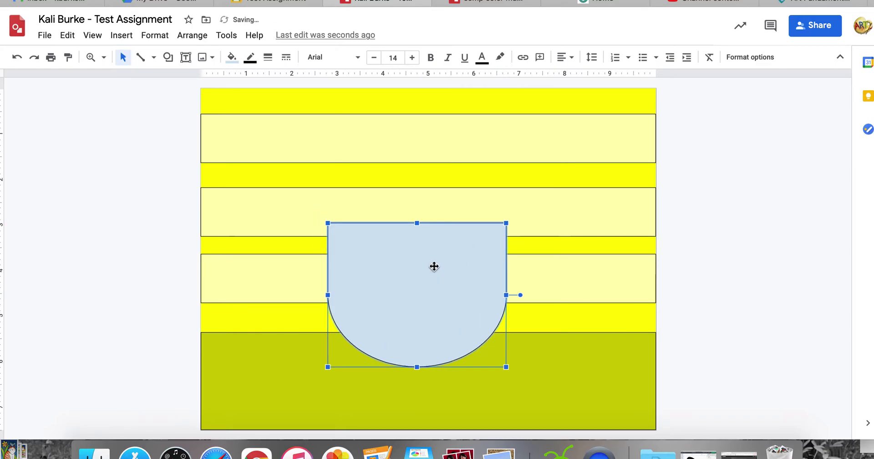
{"action": "left_click_drag", "start_coordinate": [418, 226], "coordinate": [419, 171]}
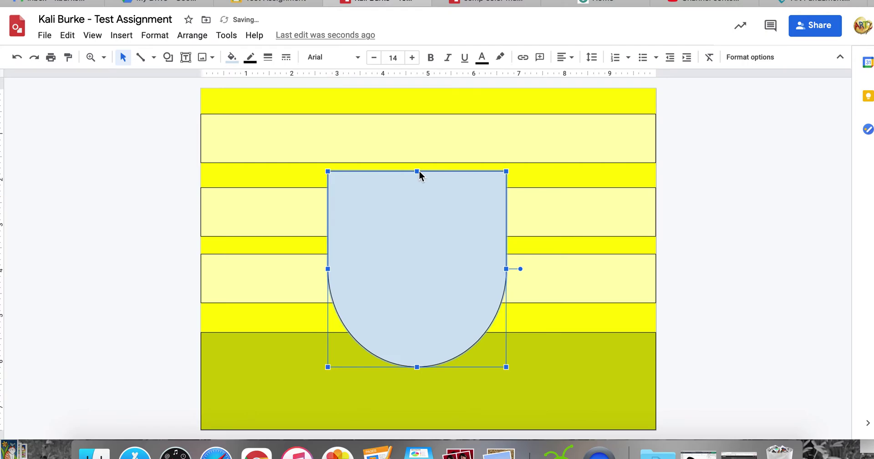
{"action": "left_click_drag", "start_coordinate": [419, 205], "coordinate": [421, 215]}
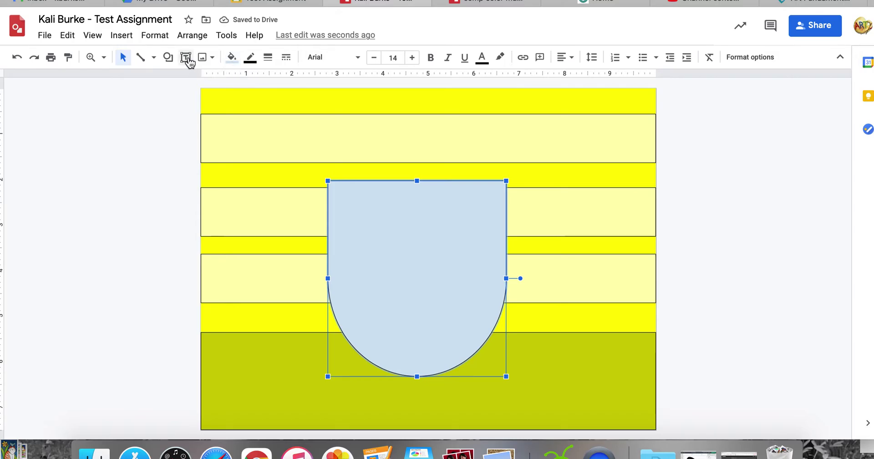
- Draw a block arc, rotate it 90° clockwise so it bulges to the right, and move it beside the mug
{"action": "left_click", "coordinate": [170, 62]}
{"action": "mouse_move", "coordinate": [182, 85]}
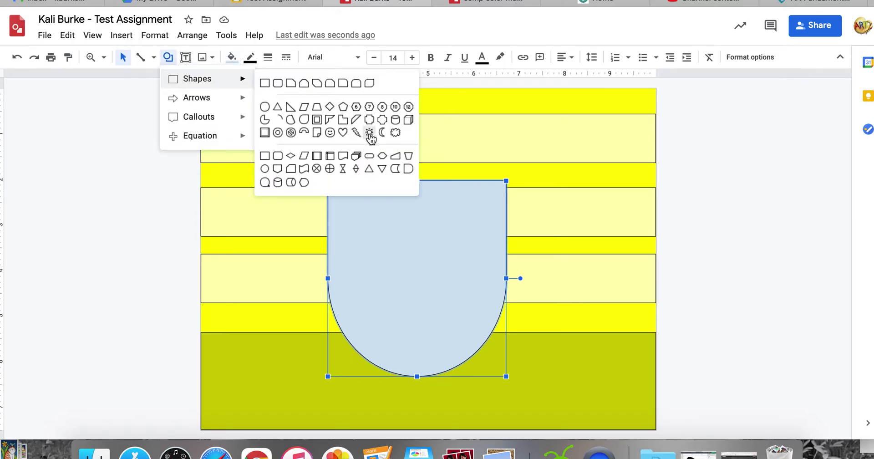
{"action": "left_click", "coordinate": [307, 133]}
{"action": "left_click_drag", "start_coordinate": [355, 127], "coordinate": [558, 236]}
{"action": "left_click_drag", "start_coordinate": [456, 113], "coordinate": [586, 186]}
{"action": "left_click_drag", "start_coordinate": [503, 166], "coordinate": [623, 216]}
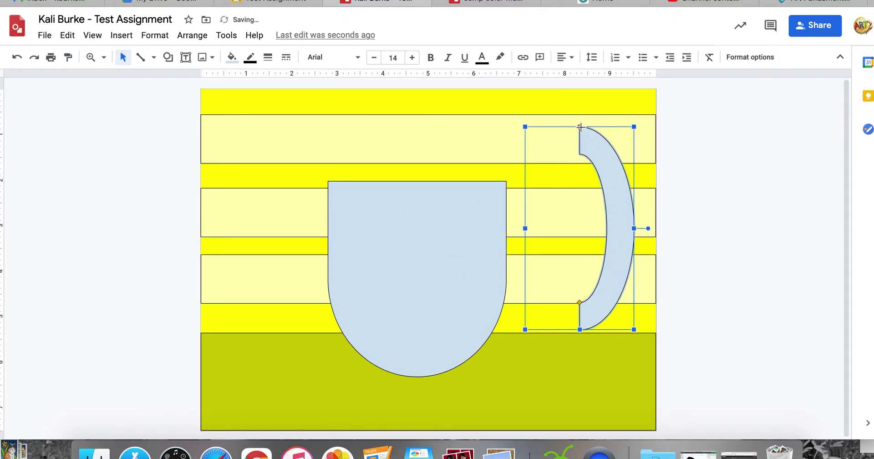
- Extend both ends of the arc, overlap them with the mug's right side, and shorten the handle to about 3.6 in tall
{"action": "left_click_drag", "start_coordinate": [579, 127], "coordinate": [535, 142]}
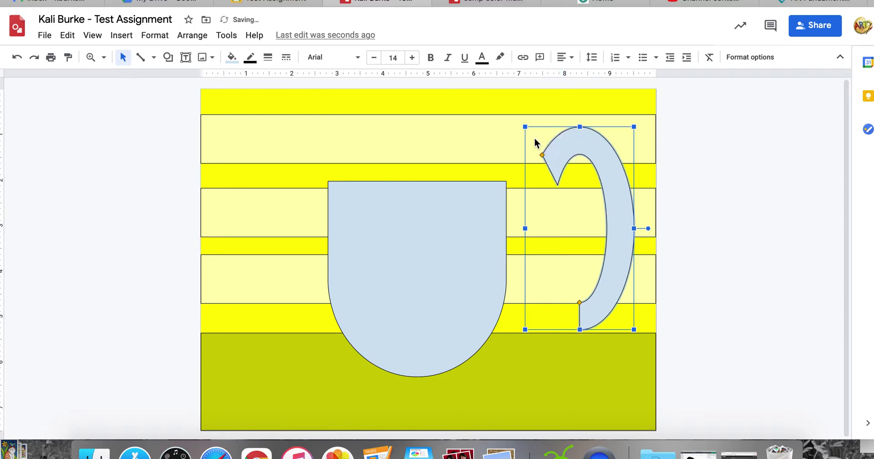
{"action": "left_click_drag", "start_coordinate": [578, 302], "coordinate": [540, 273]}
{"action": "left_click_drag", "start_coordinate": [622, 240], "coordinate": [567, 291]}
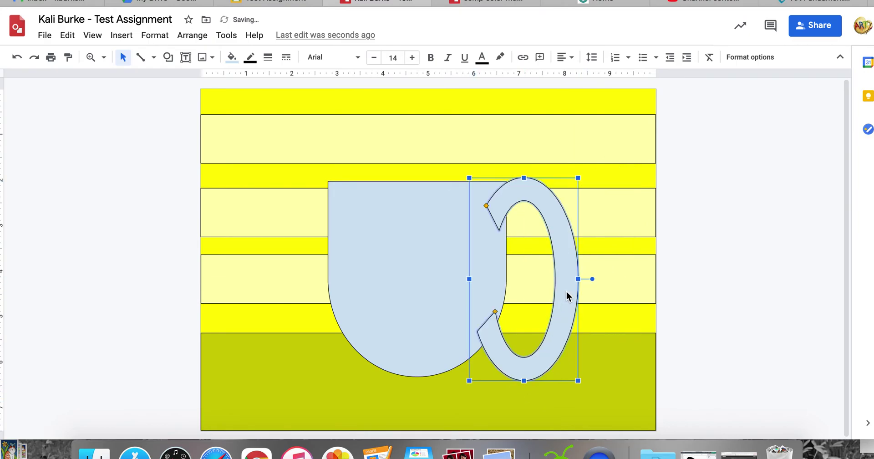
{"action": "left_click_drag", "start_coordinate": [524, 381], "coordinate": [521, 343]}
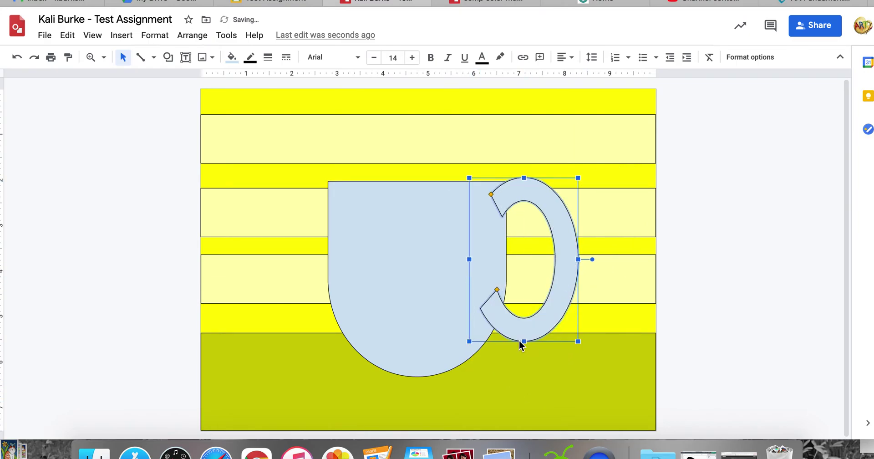
- Widen the handle to about 3 in and send it backward one level so its open ends sit behind the mug body
{"action": "left_click_drag", "start_coordinate": [569, 249], "coordinate": [569, 259]}
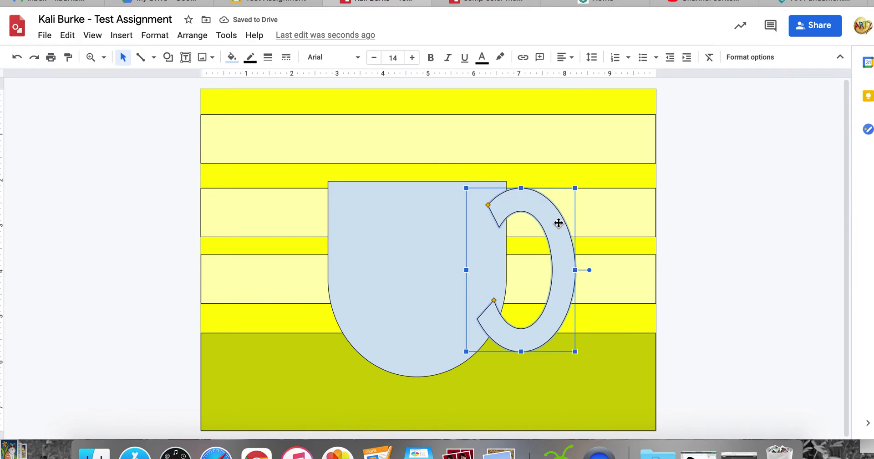
{"action": "left_click_drag", "start_coordinate": [576, 269], "coordinate": [585, 239]}
{"action": "left_click_drag", "start_coordinate": [525, 193], "coordinate": [525, 198]}
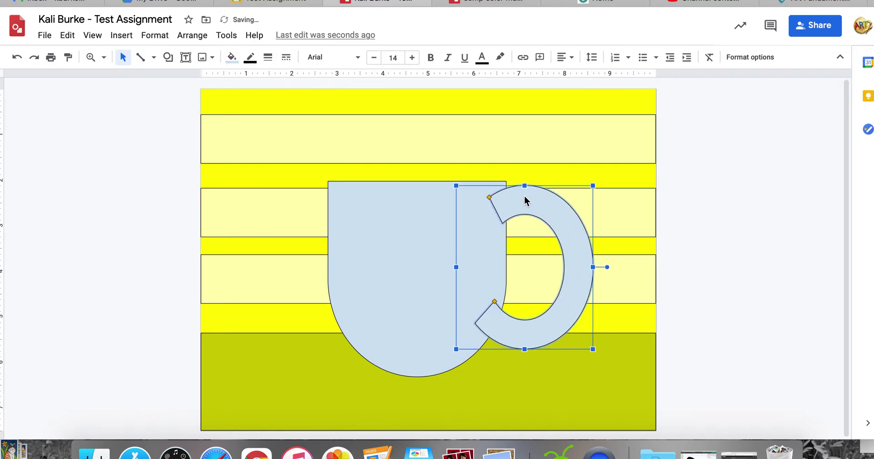
{"action": "left_click", "coordinate": [195, 36]}
{"action": "mouse_move", "coordinate": [202, 61]}
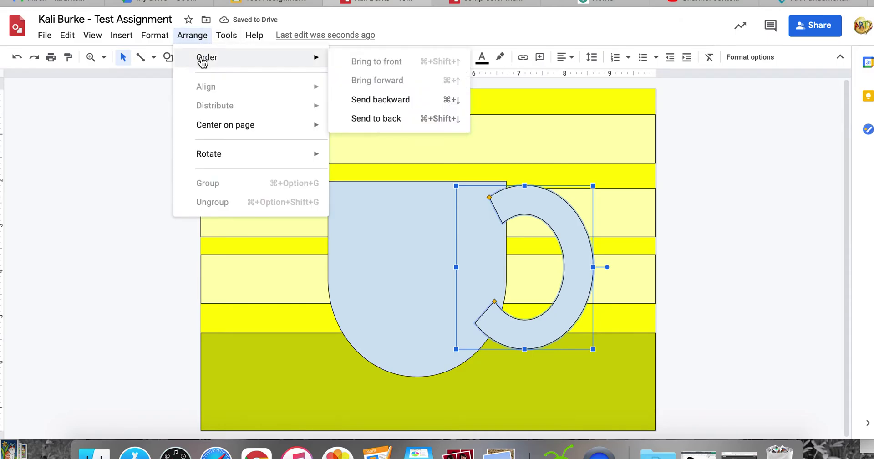
{"action": "left_click", "coordinate": [401, 105]}
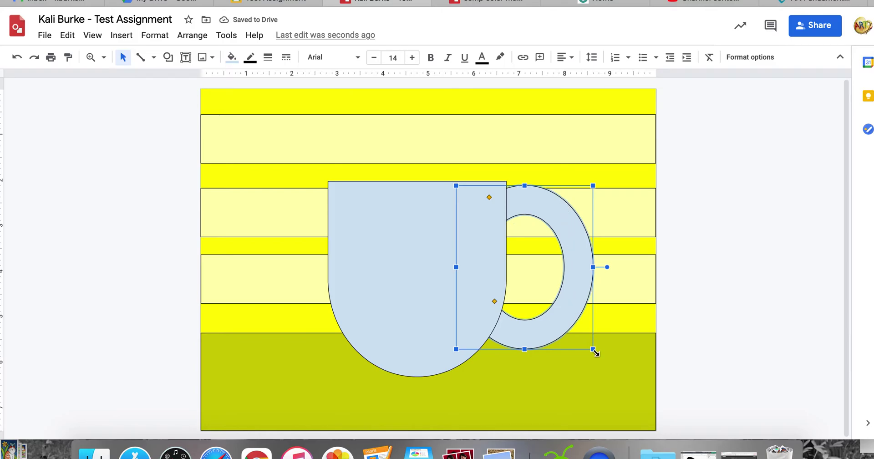
- Shorten the handle to about 2.7 in tall, then center it along the mug's side and tuck its ends further behind the body
{"action": "left_click_drag", "start_coordinate": [525, 350], "coordinate": [525, 308]}
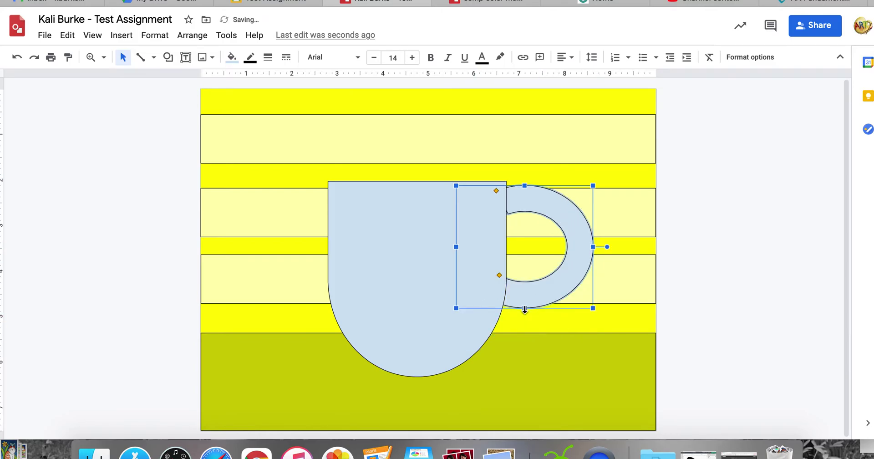
{"action": "left_click_drag", "start_coordinate": [575, 234], "coordinate": [573, 244]}
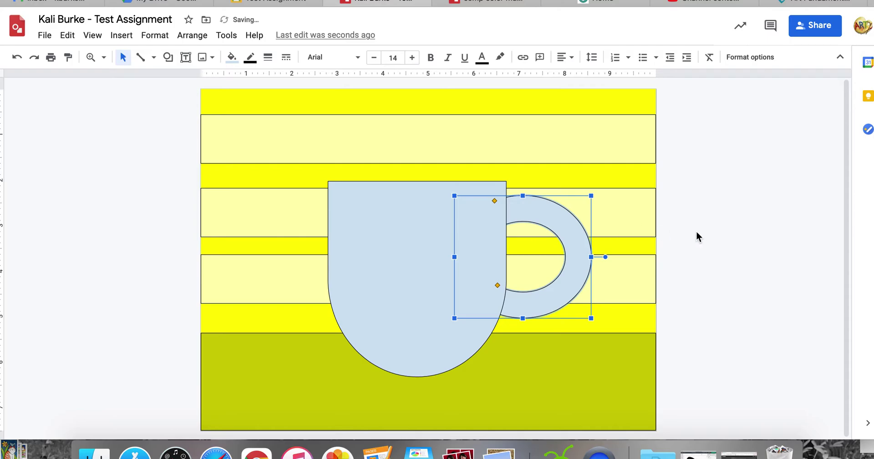
{"action": "left_click_drag", "start_coordinate": [565, 243], "coordinate": [565, 242]}
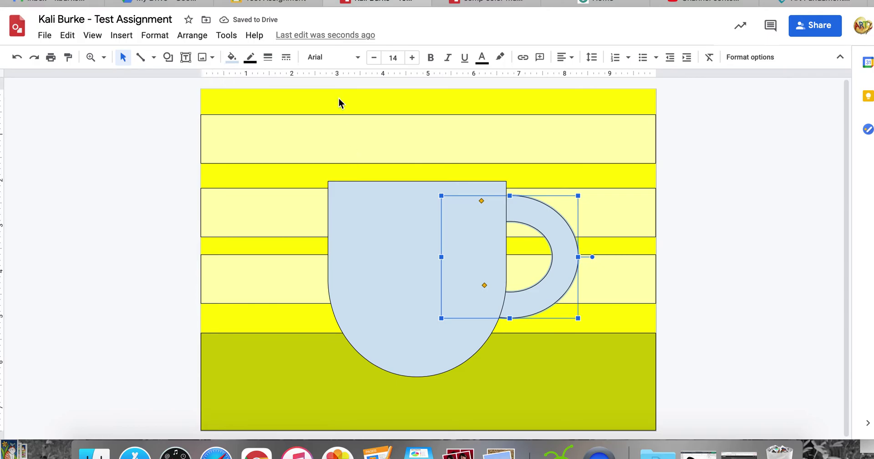
- Fill both the handle and the mug body with bright solid purple
{"action": "left_click", "coordinate": [231, 57]}
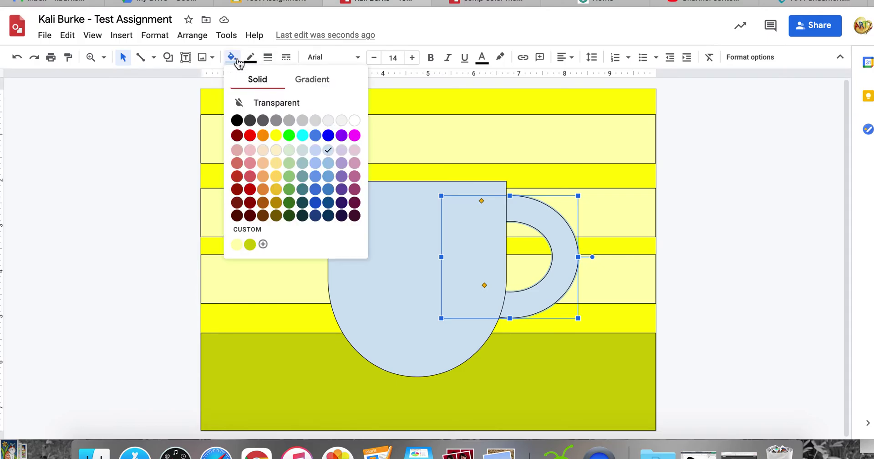
{"action": "left_click", "coordinate": [341, 135]}
{"action": "left_click", "coordinate": [371, 182]}
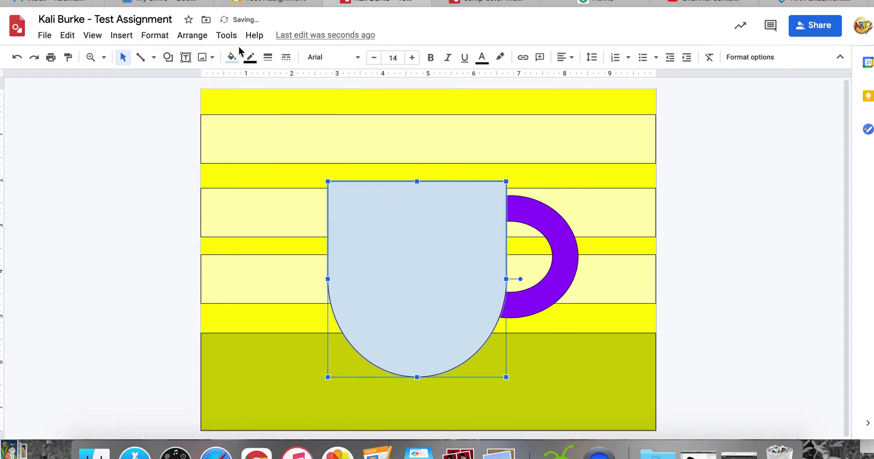
{"action": "left_click", "coordinate": [232, 57]}
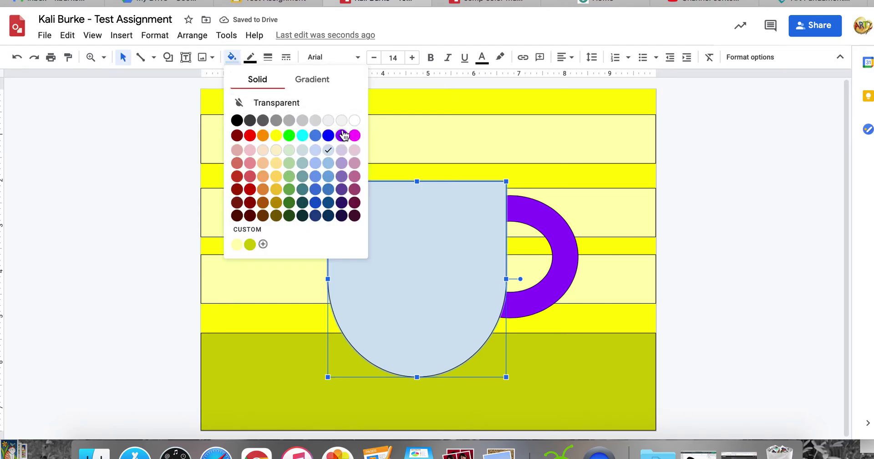
{"action": "left_click", "coordinate": [341, 135]}
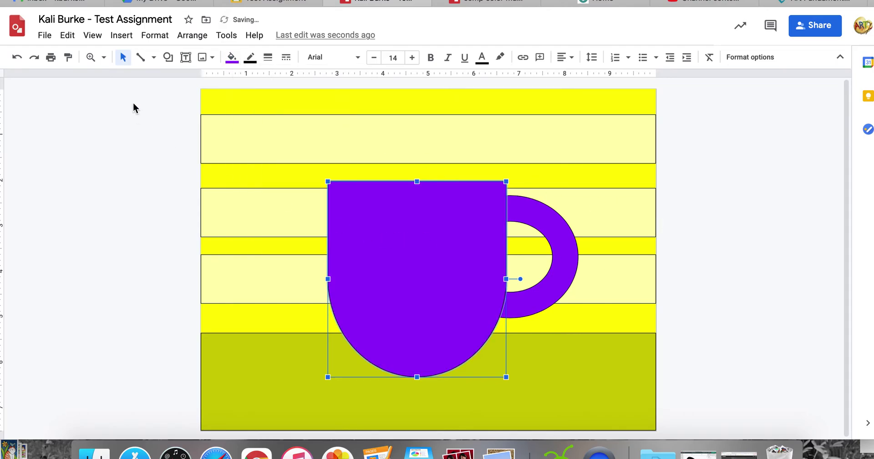
- Draw a 4-point star about 0.9 in wide and 1 in tall near the mug's upper-left corner and fill it with a muted purple
{"action": "left_click", "coordinate": [169, 58]}
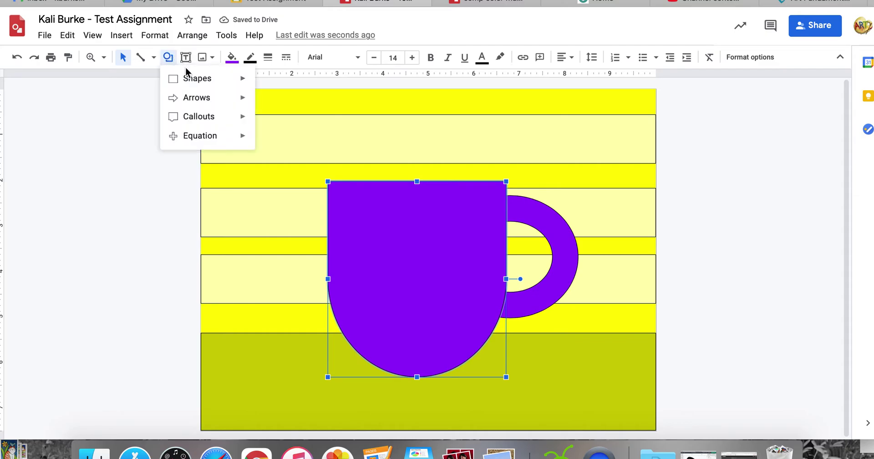
{"action": "mouse_move", "coordinate": [189, 79]}
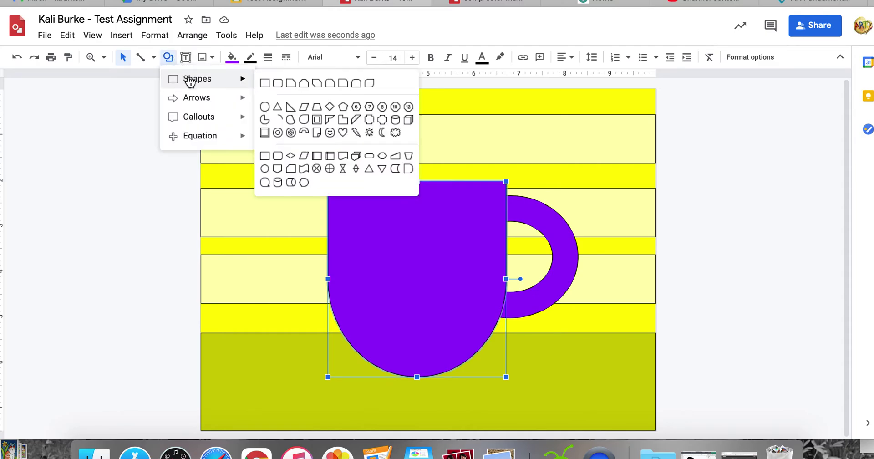
{"action": "mouse_move", "coordinate": [193, 99]}
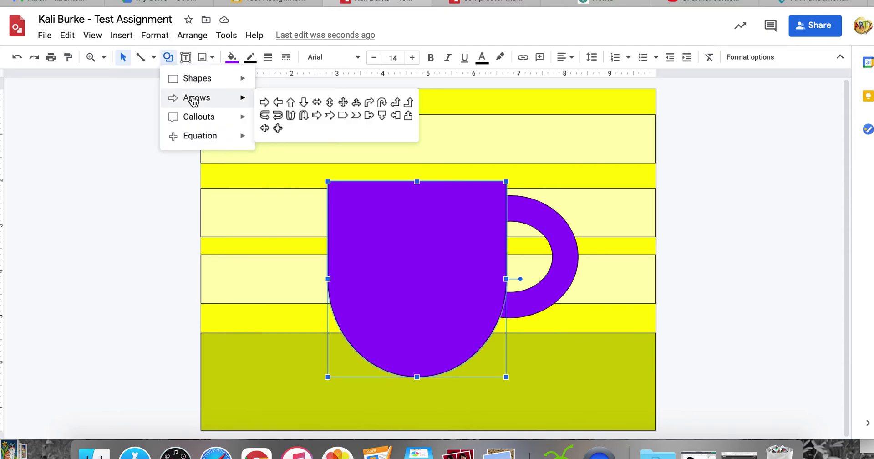
{"action": "mouse_move", "coordinate": [202, 118]}
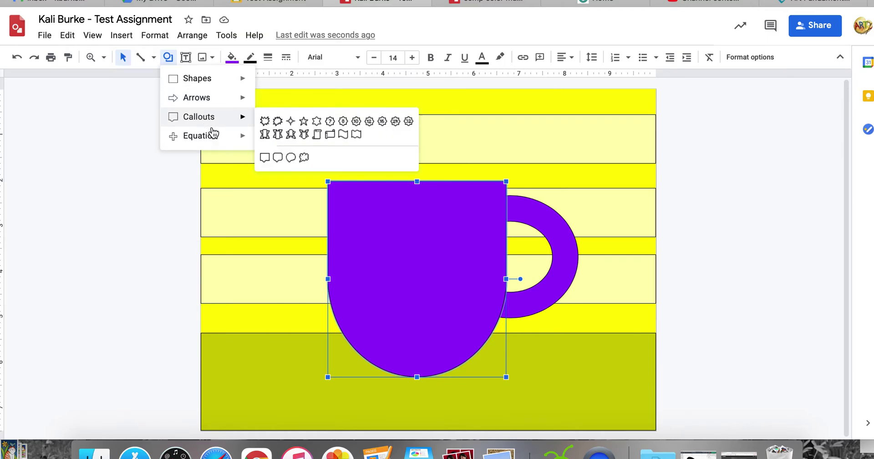
{"action": "mouse_move", "coordinate": [217, 139]}
{"action": "left_click", "coordinate": [289, 121]}
{"action": "mouse_move", "coordinate": [346, 192]}
{"action": "left_mouse_down"}
{"action": "mouse_move", "coordinate": [357, 218]}
{"action": "mouse_move", "coordinate": [386, 237]}
{"action": "left_mouse_up"}
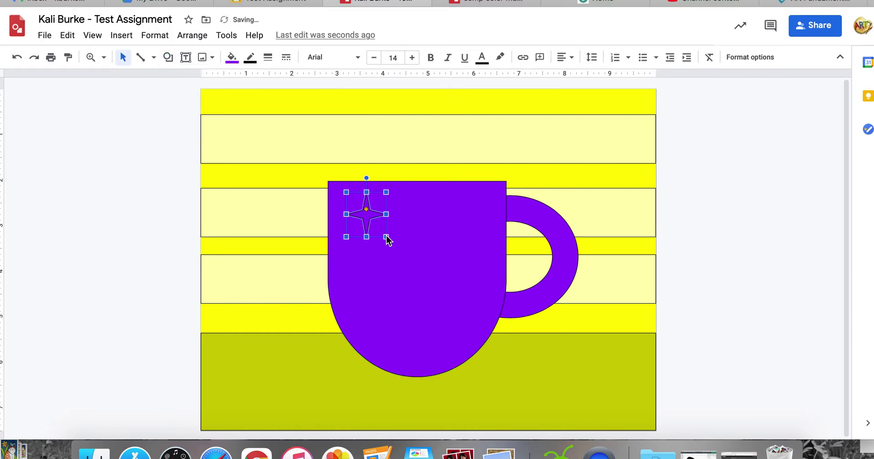
{"action": "left_click", "coordinate": [234, 59]}
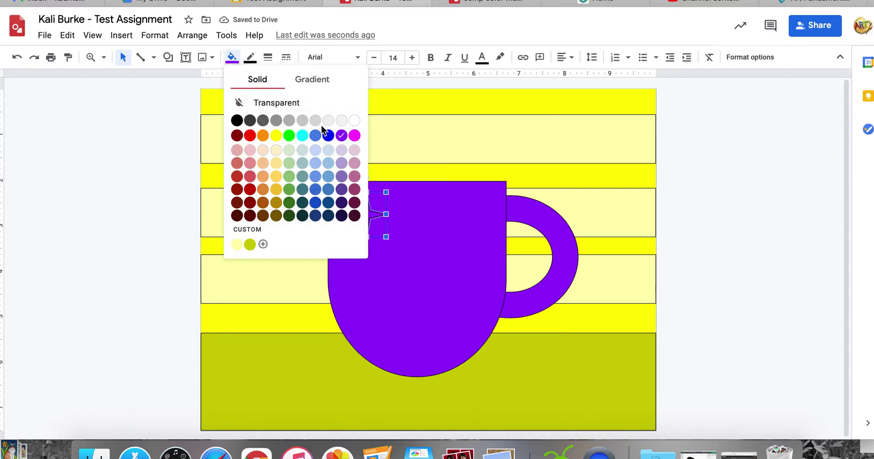
{"action": "left_click", "coordinate": [341, 176]}
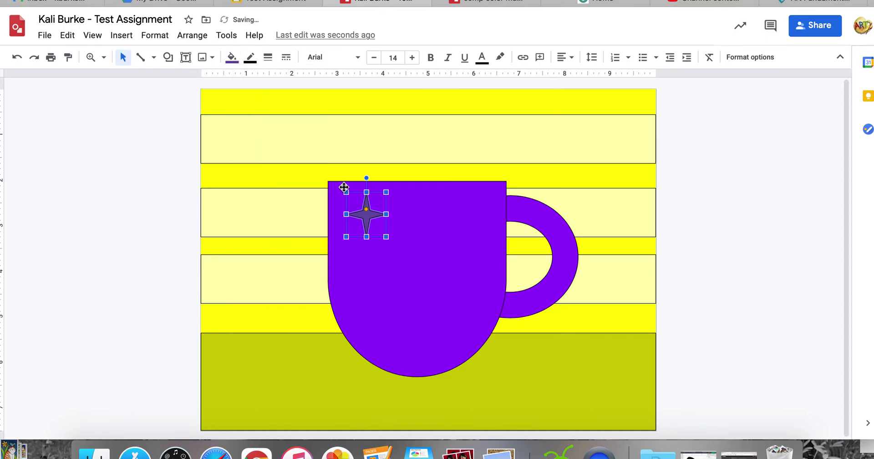
- Duplicate the star to form a row of three across the mug's upper part and a staggered row of two beneath it
{"action": "left_click_drag", "start_coordinate": [370, 222], "coordinate": [478, 218]}
{"action": "key", "text": "super+d"}
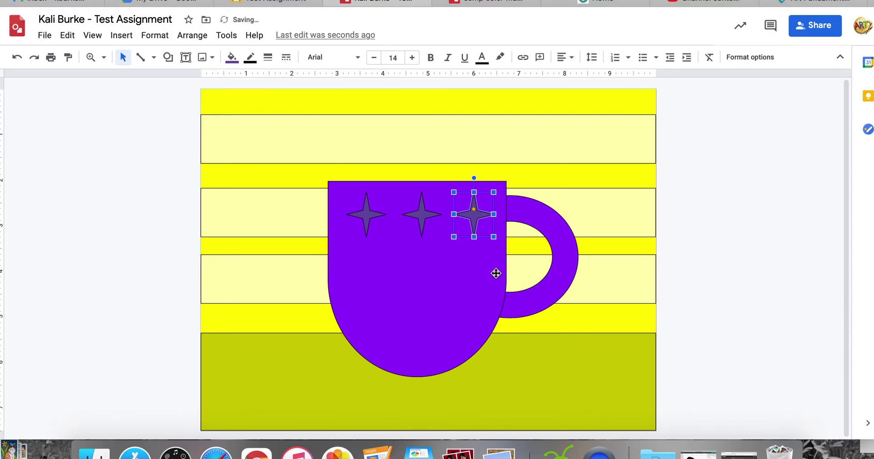
{"action": "key", "text": "super+d"}
{"action": "left_click_drag", "start_coordinate": [479, 221], "coordinate": [449, 254]}
{"action": "key", "text": "super+d"}
{"action": "left_click", "coordinate": [489, 312]}
{"action": "left_click", "coordinate": [449, 260]}
{"action": "left_click", "coordinate": [443, 300]}
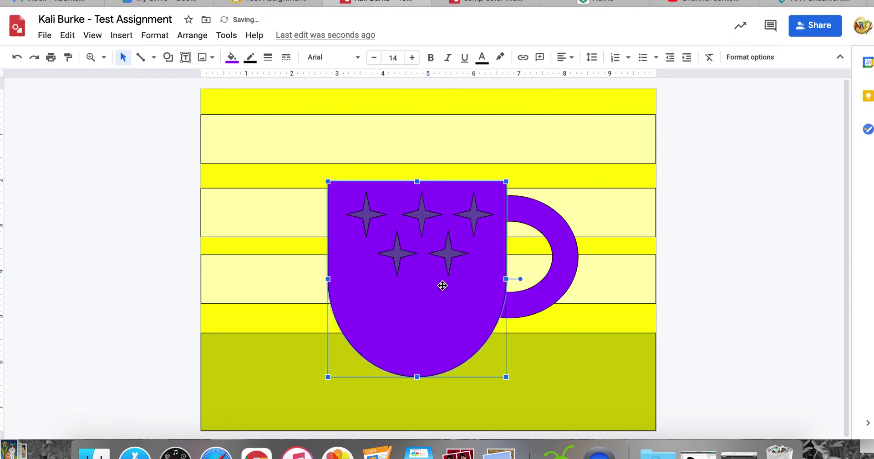
- Duplicate the upper row of three stars together and place the copies as a third row below the two staggered stars
{"action": "left_click", "coordinate": [474, 213]}
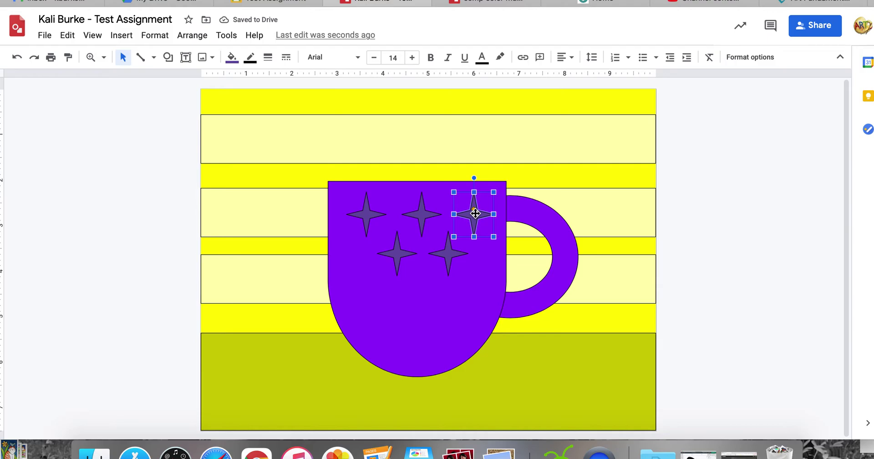
{"action": "left_click", "coordinate": [416, 214], "text": "shift"}
{"action": "left_click", "coordinate": [367, 217], "text": "shift"}
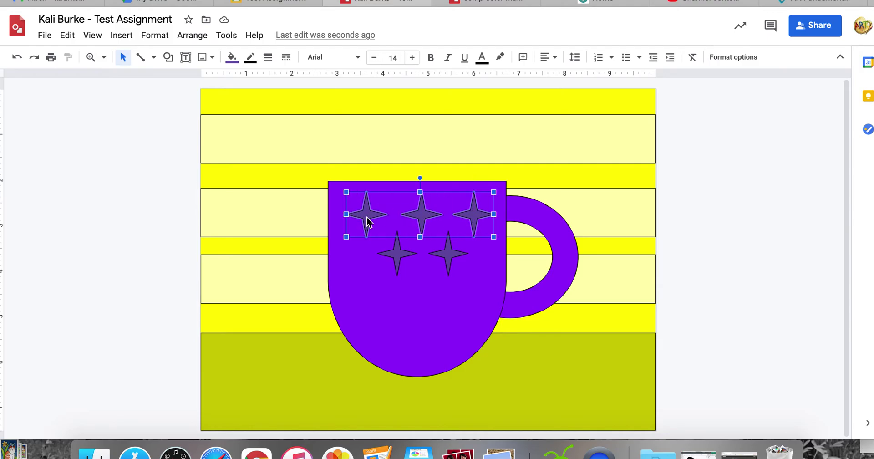
{"action": "key", "text": "ctrl+d"}
{"action": "left_click_drag", "start_coordinate": [430, 220], "coordinate": [422, 297]}
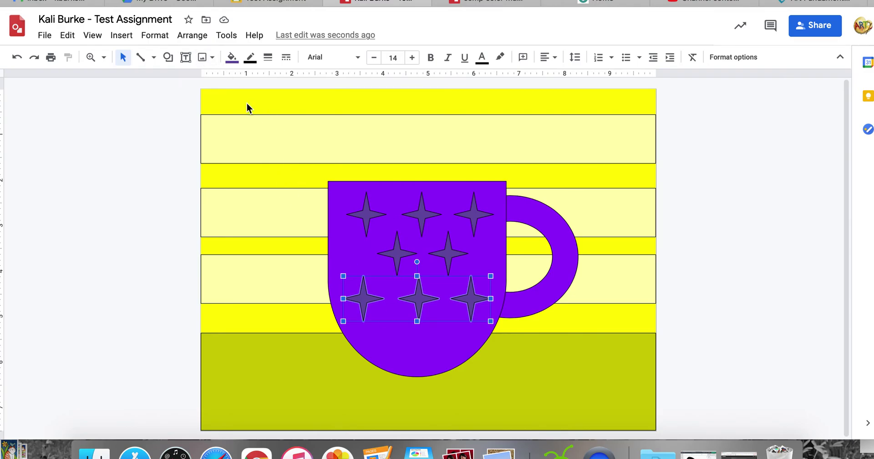
{"action": "left_click", "coordinate": [167, 57]}
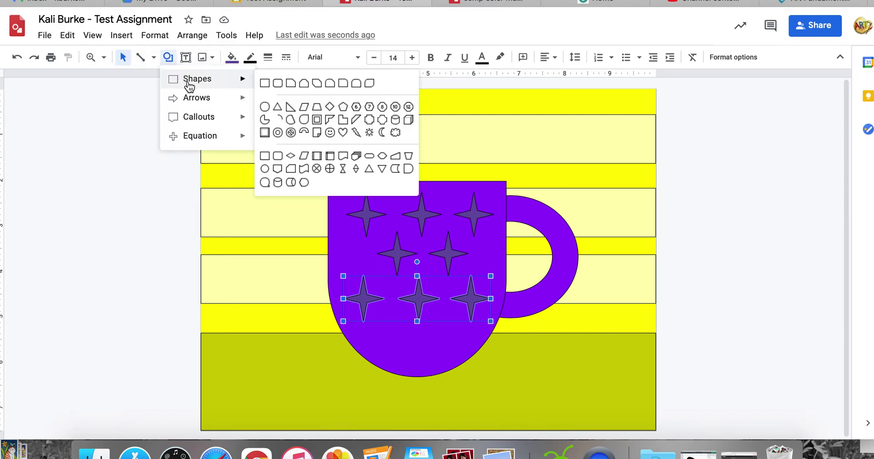
{"action": "left_click", "coordinate": [265, 108]}
{"action": "mouse_move", "coordinate": [258, 361]}
{"action": "left_mouse_down"}
{"action": "mouse_move", "coordinate": [446, 388]}
{"action": "mouse_move", "coordinate": [578, 394]}
{"action": "left_mouse_up"}
{"action": "left_click_drag", "start_coordinate": [507, 385], "coordinate": [521, 384]}
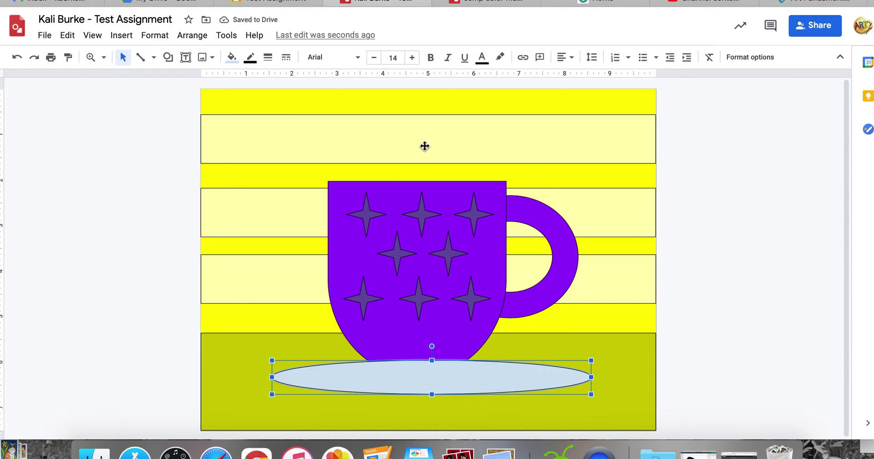
{"action": "key", "text": "Delete"}
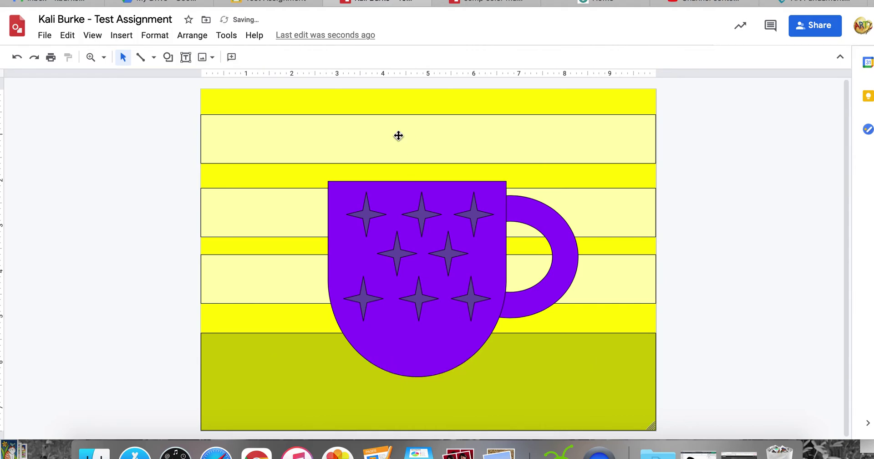
- Draw three wavy freehand steam lines with the Scribble tool, rising about 1.3 to 1.6 in from the mug's rim
{"action": "left_click", "coordinate": [154, 58]}
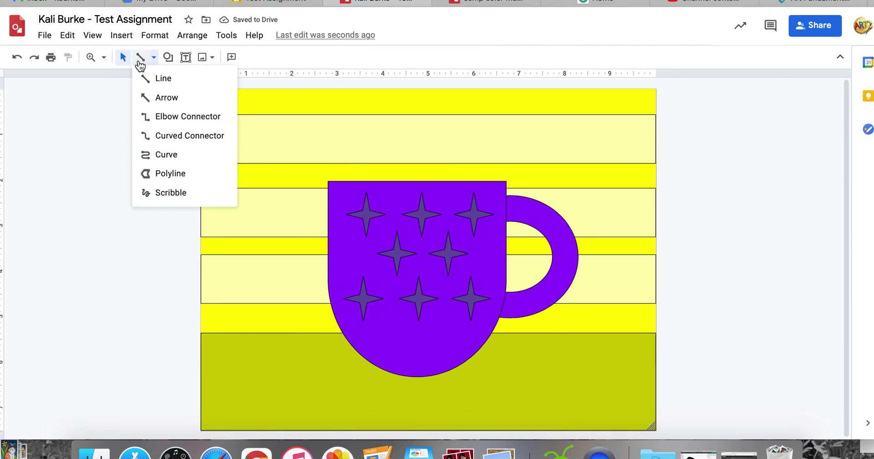
{"action": "left_click", "coordinate": [154, 58]}
{"action": "left_click", "coordinate": [154, 58]}
{"action": "left_click", "coordinate": [167, 192]}
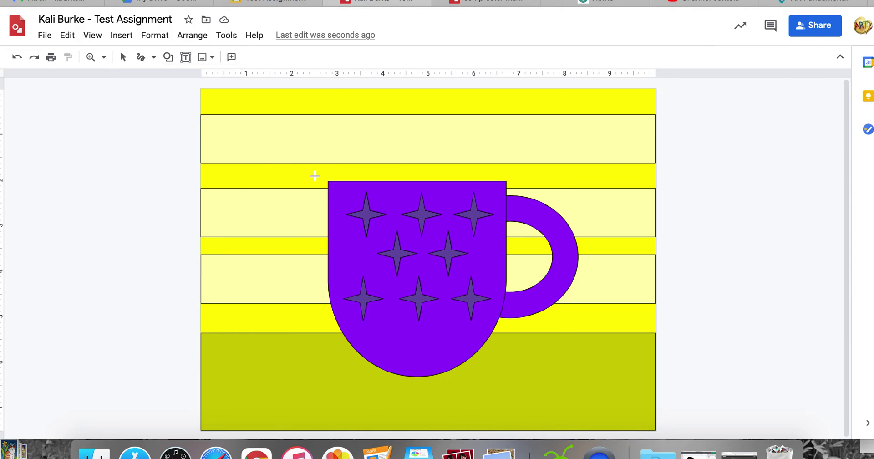
{"action": "left_click_drag", "start_coordinate": [388, 181], "coordinate": [380, 109]}
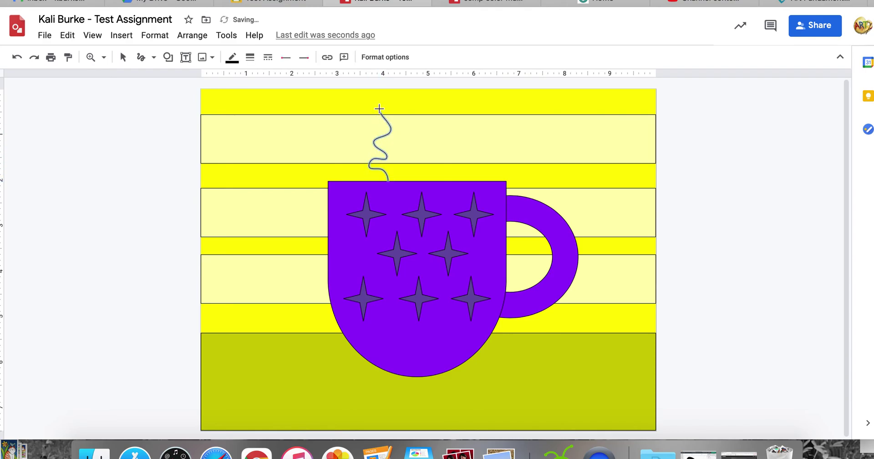
{"action": "mouse_move", "coordinate": [410, 180]}
{"action": "left_mouse_down"}
{"action": "mouse_move", "coordinate": [423, 156]}
{"action": "mouse_move", "coordinate": [418, 111]}
{"action": "left_mouse_up"}
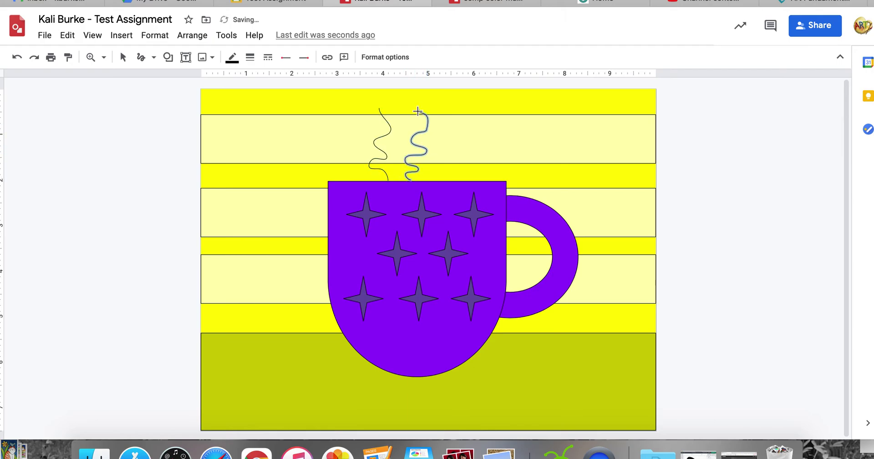
{"action": "mouse_move", "coordinate": [443, 182]}
{"action": "left_mouse_down"}
{"action": "mouse_move", "coordinate": [441, 148]}
{"action": "mouse_move", "coordinate": [453, 121]}
{"action": "left_mouse_up"}
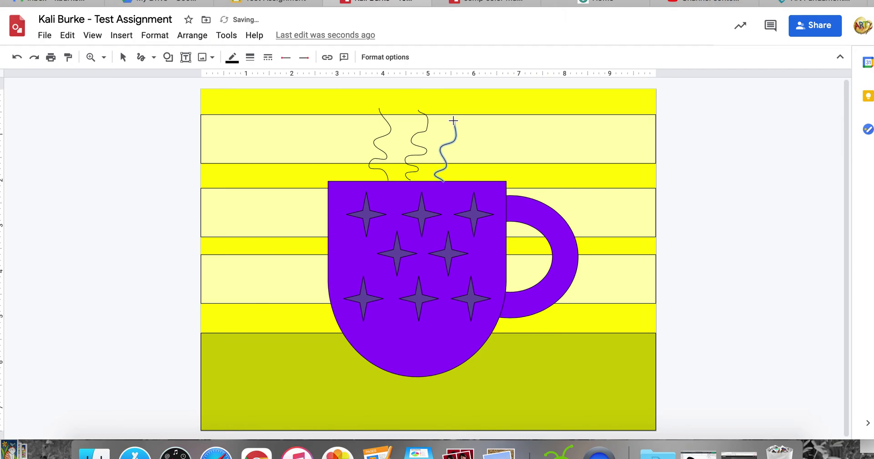
- Thicken the rightmost steam line above the mug to 8px and color it gray
{"action": "left_click", "coordinate": [186, 57]}
{"action": "left_click", "coordinate": [122, 58]}
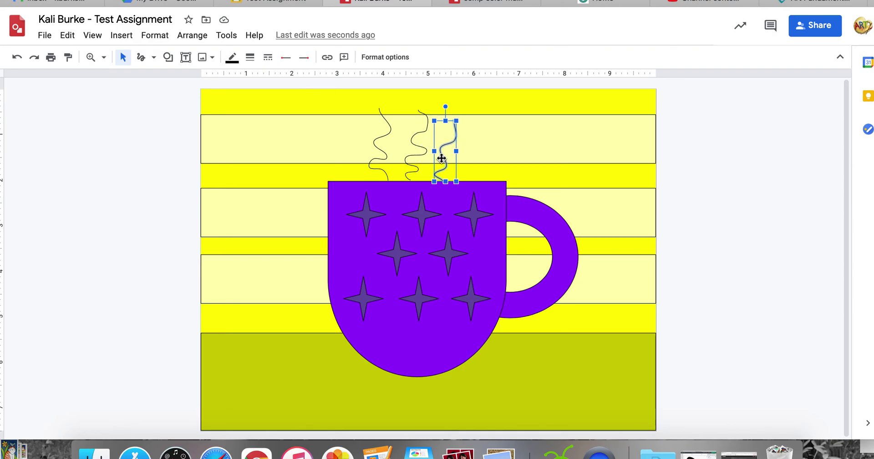
{"action": "left_click", "coordinate": [250, 58]}
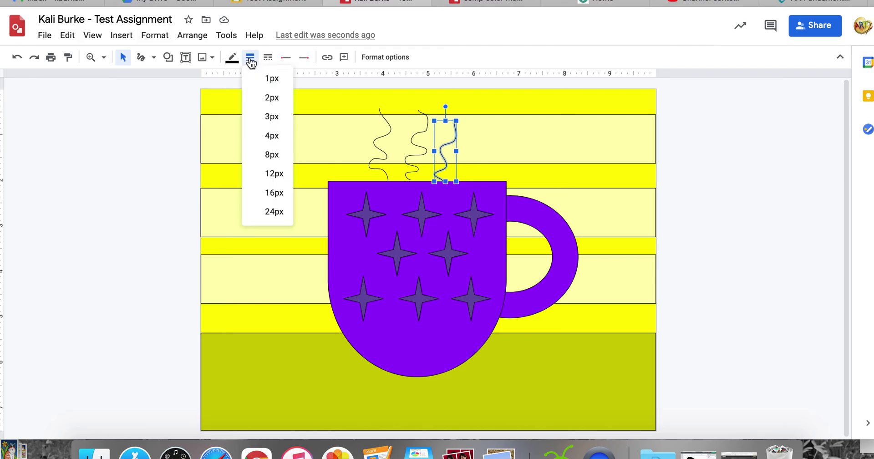
{"action": "left_click", "coordinate": [279, 156]}
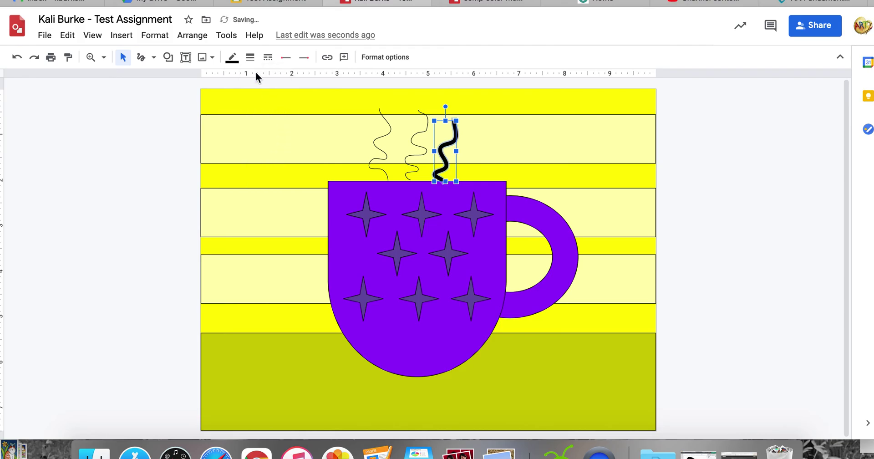
{"action": "left_click", "coordinate": [232, 58]}
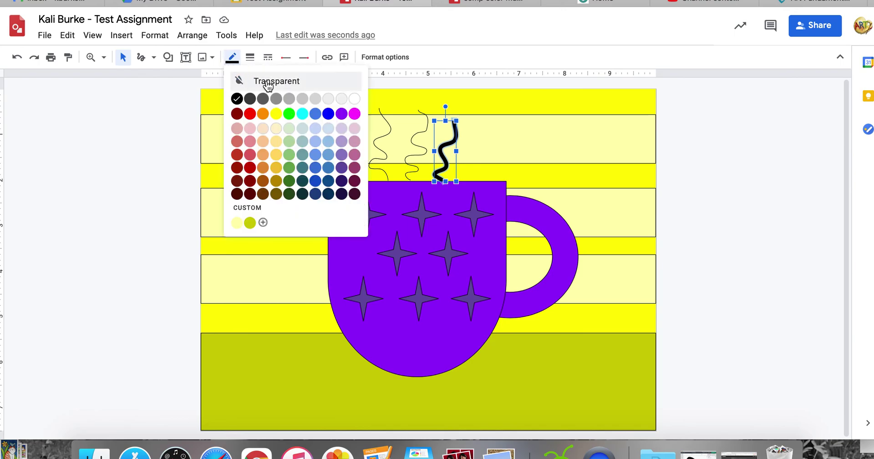
{"action": "left_click", "coordinate": [284, 94]}
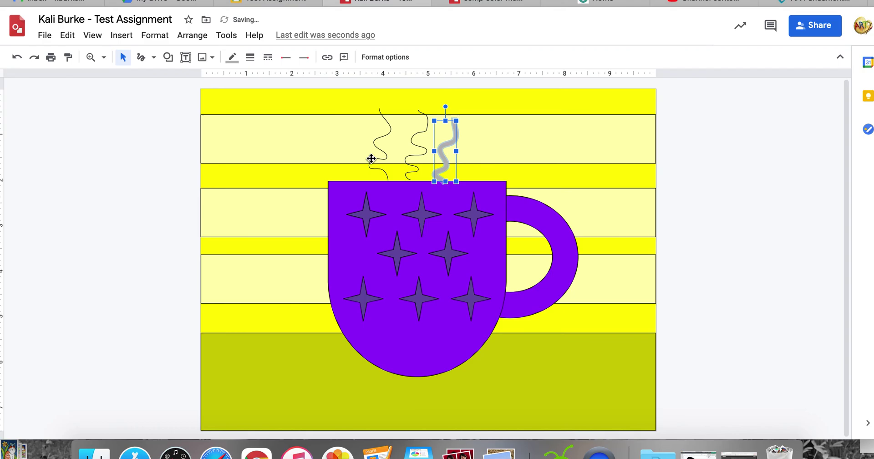
- Color the left and middle steam lines gray together and set their thickness to 8px to match the third
{"action": "left_click", "coordinate": [416, 143]}
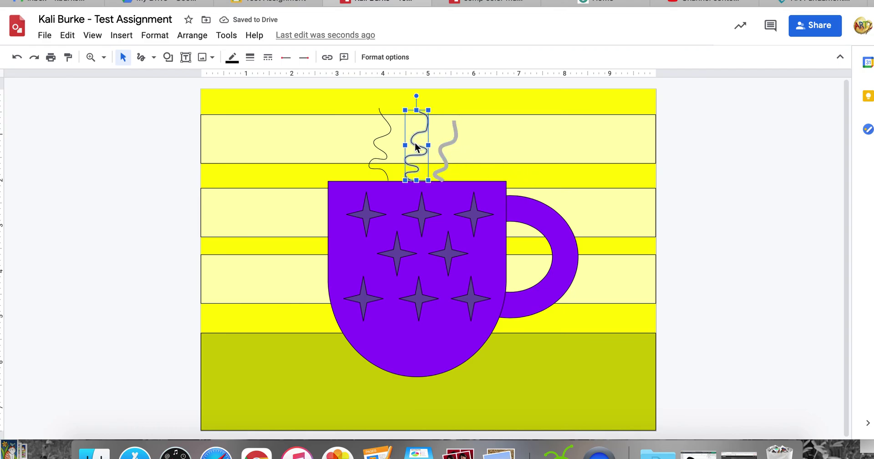
{"action": "left_click", "coordinate": [385, 137], "text": "shift"}
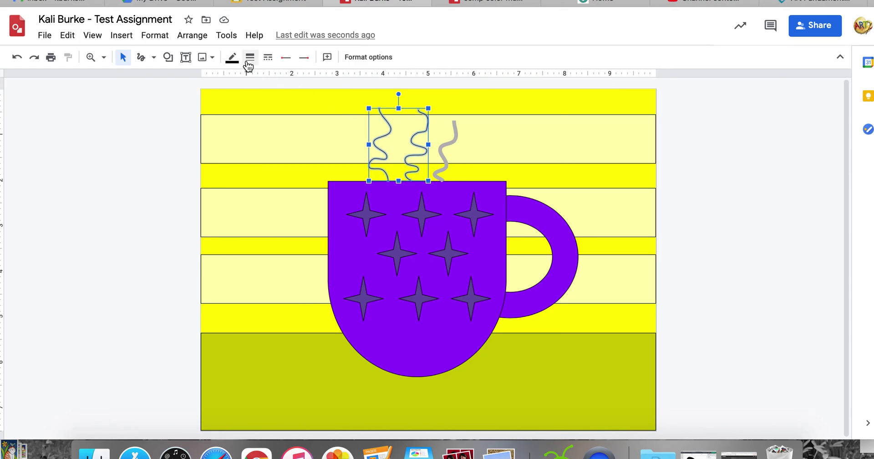
{"action": "left_click", "coordinate": [232, 56]}
{"action": "left_click", "coordinate": [279, 99]}
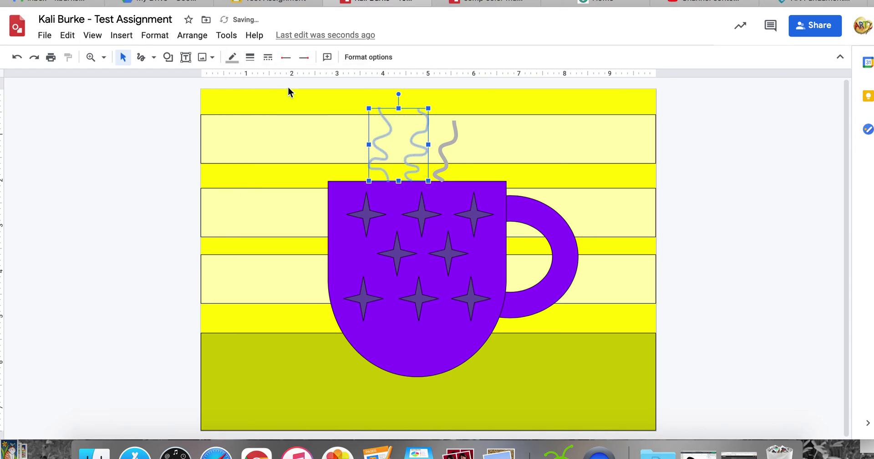
{"action": "left_click", "coordinate": [250, 57]}
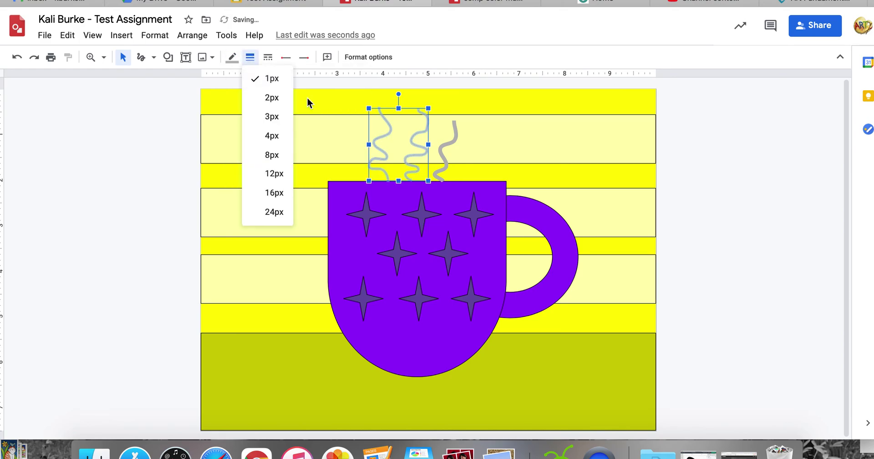
{"action": "left_click", "coordinate": [287, 156]}
{"action": "left_click", "coordinate": [579, 153]}
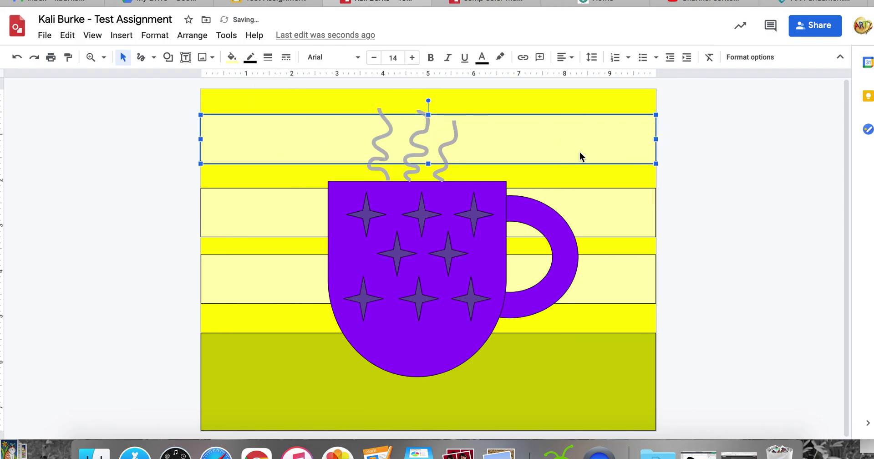
{"action": "left_click", "coordinate": [707, 175]}
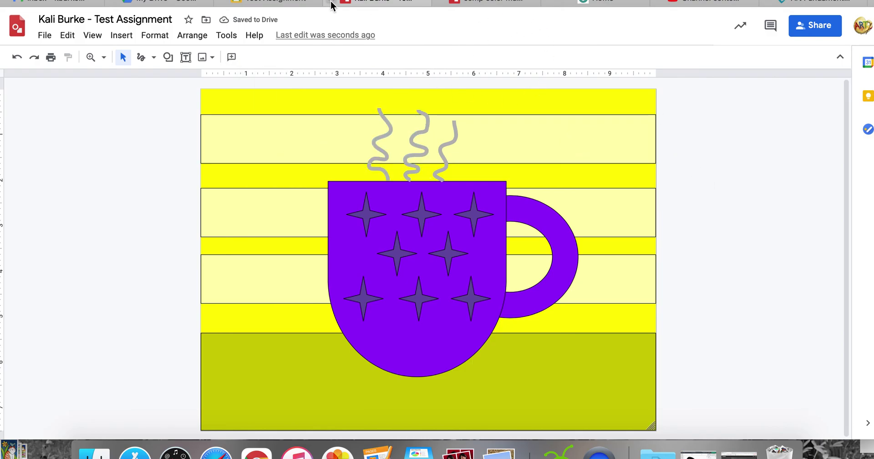
- View the Test Assignment submission page in Google Classroom and the finished "comp color mugs" example drawing
{"action": "left_click", "coordinate": [279, 1]}
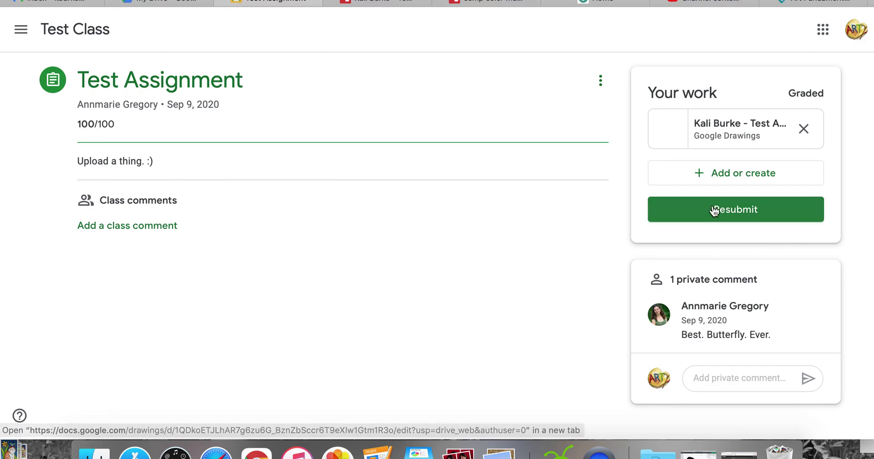
{"action": "left_click", "coordinate": [491, 1]}
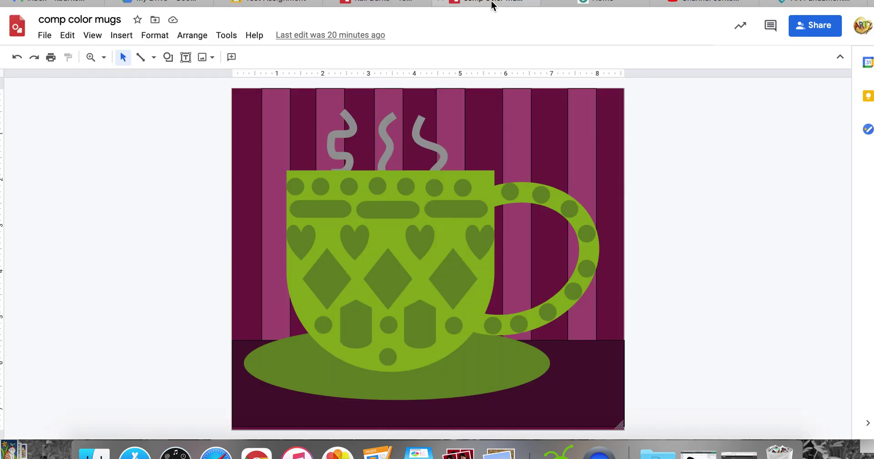